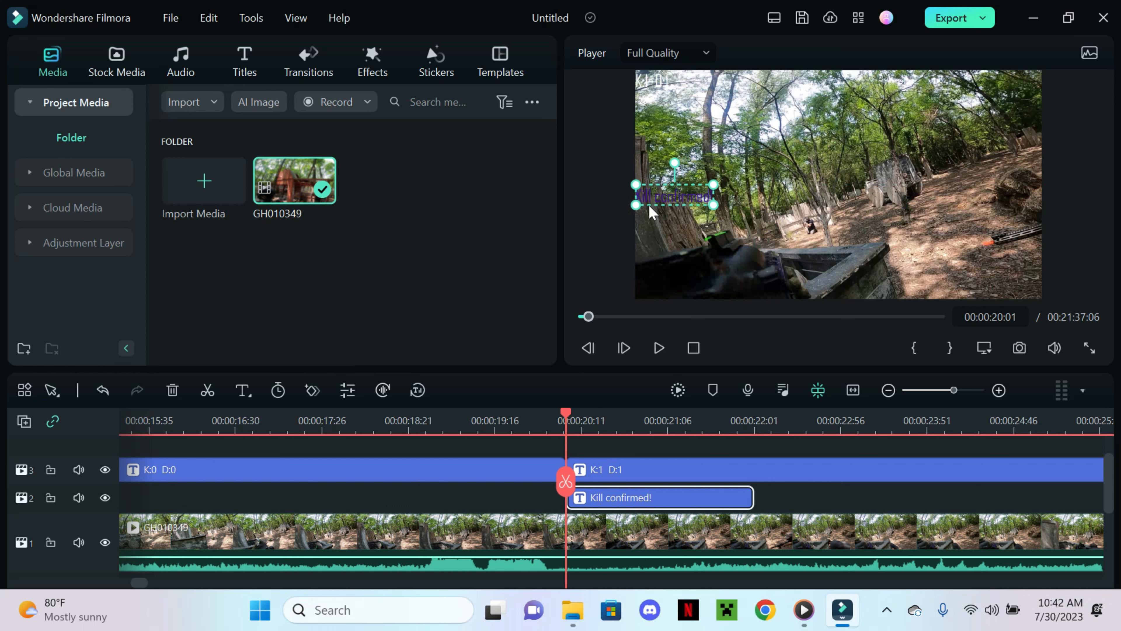
Step: Add a second line reading "Kill trade" to the "Kill confirmed!" title at 00:00:20:01
mouse_move(675, 192)
mouse_down()
mouse_move(673, 228)
mouse_move(673, 194)
mouse_up()
double_click(729, 503)
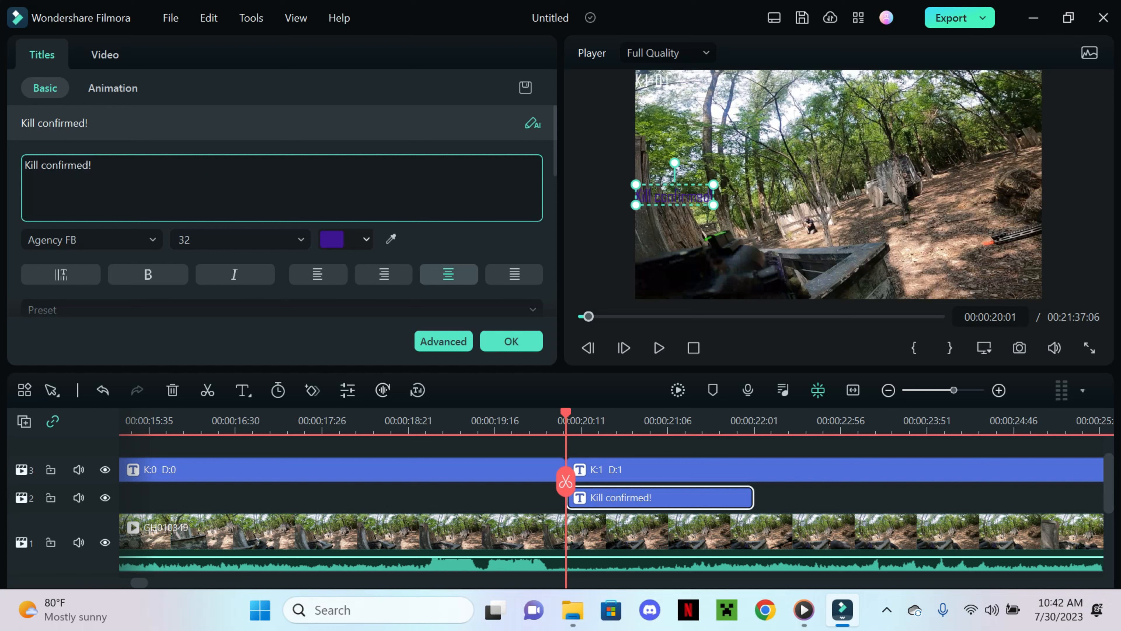
key(Return)
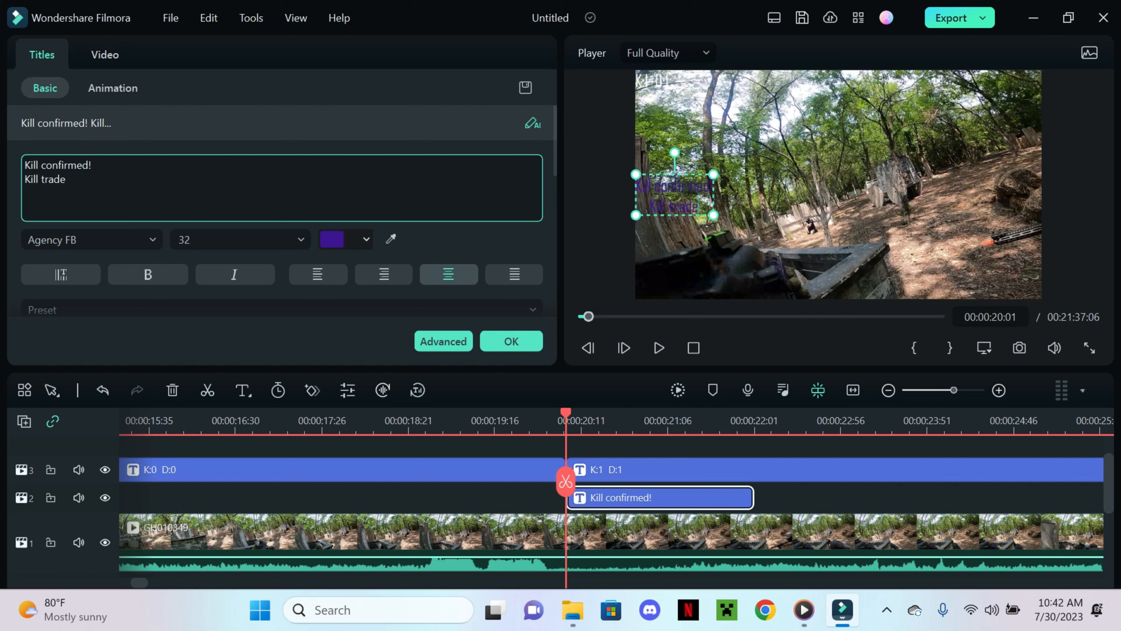
Step: Colour the "Kill trade" line red, left-align the title text and apply the changes
triple_click(64, 179)
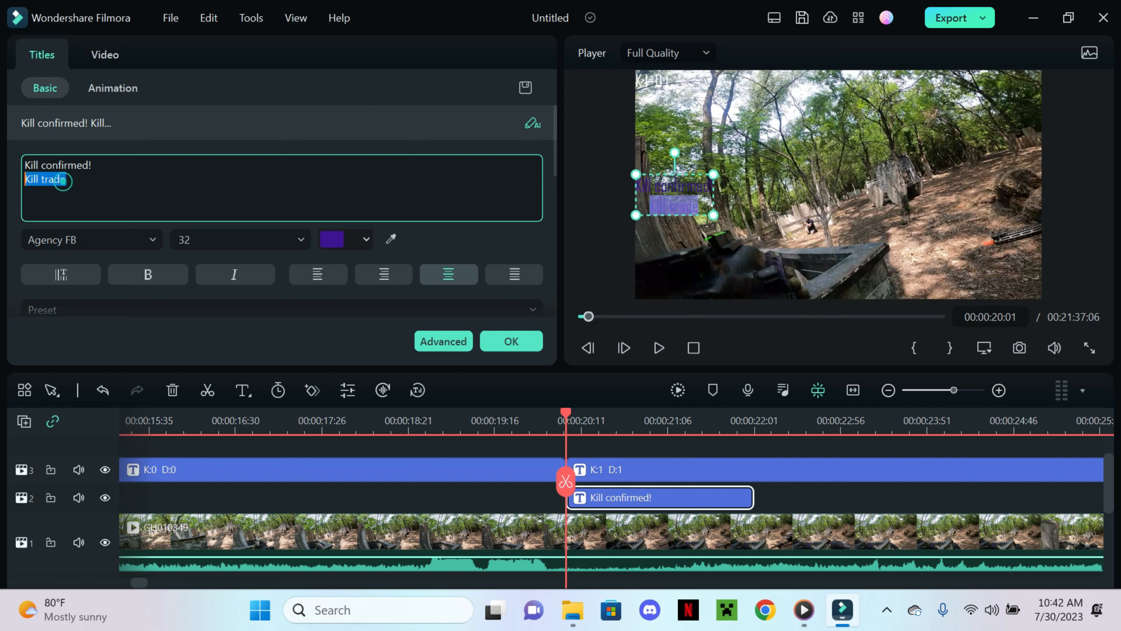
click(368, 240)
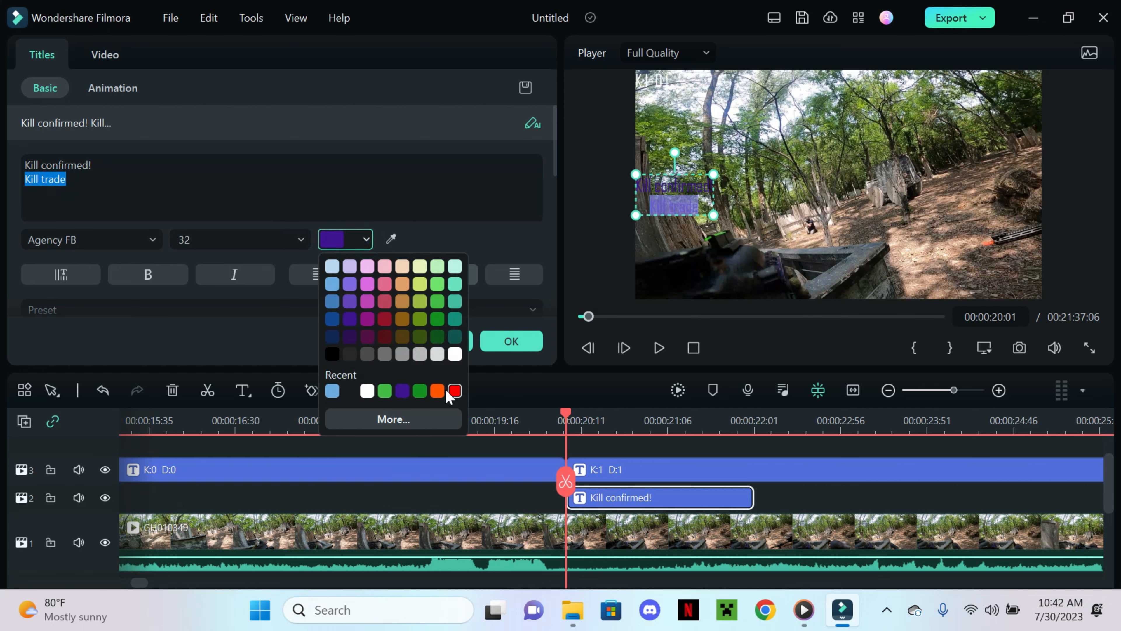
click(455, 391)
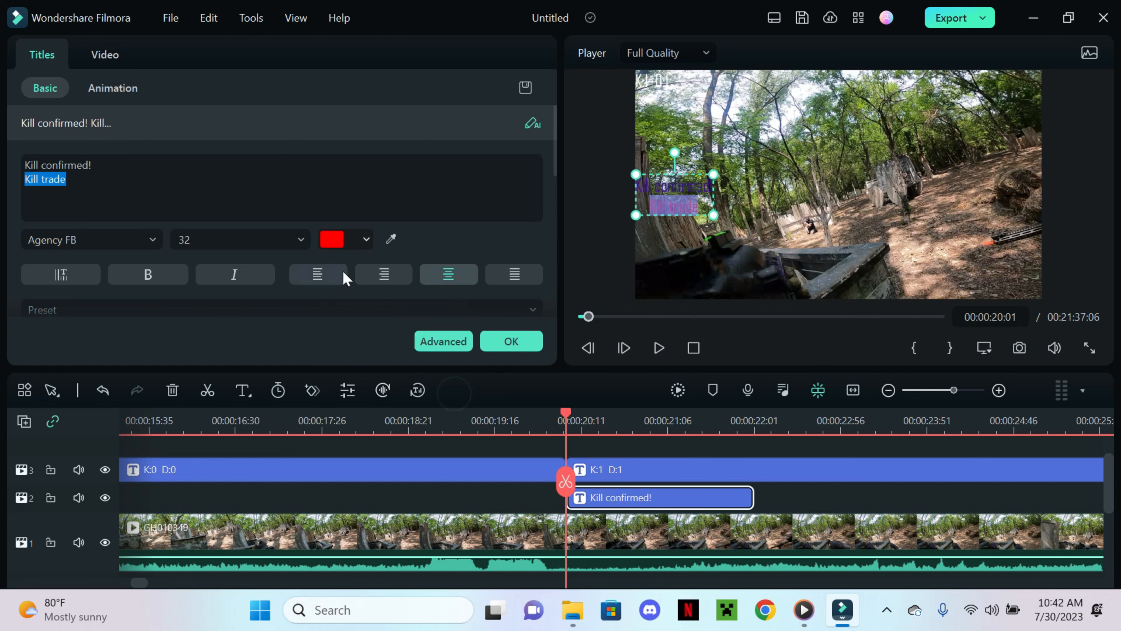
click(104, 175)
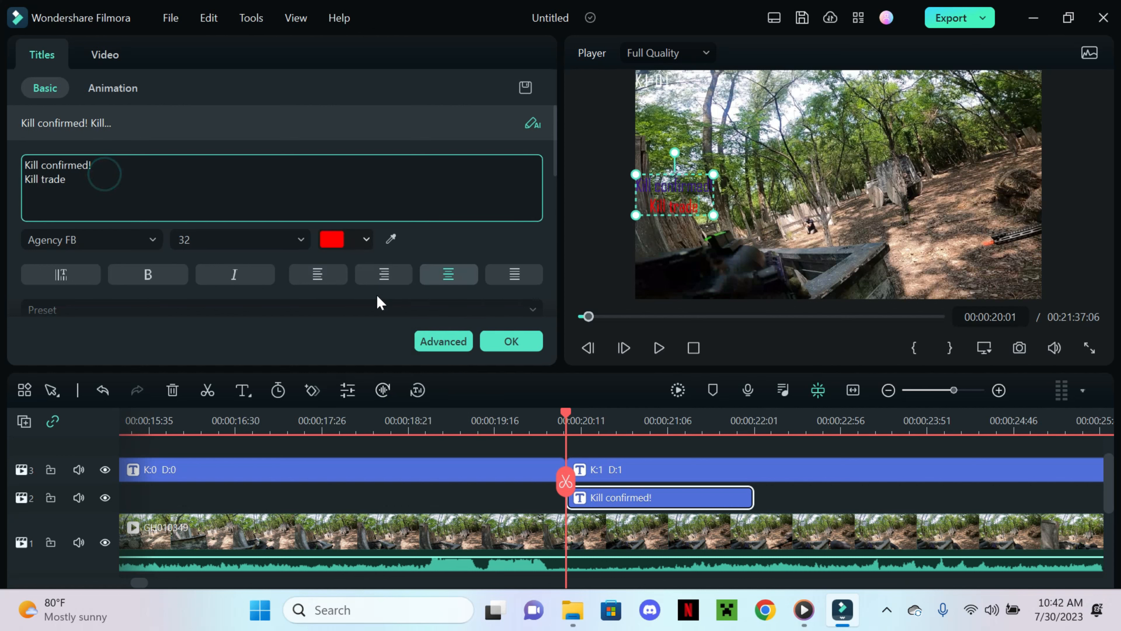
click(319, 276)
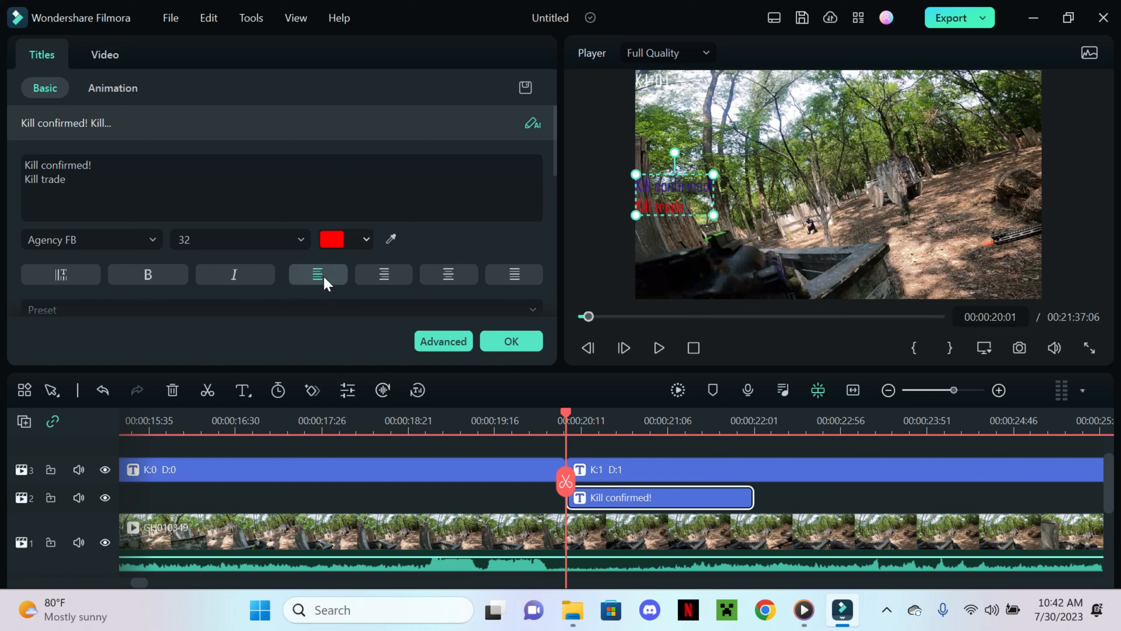
click(508, 344)
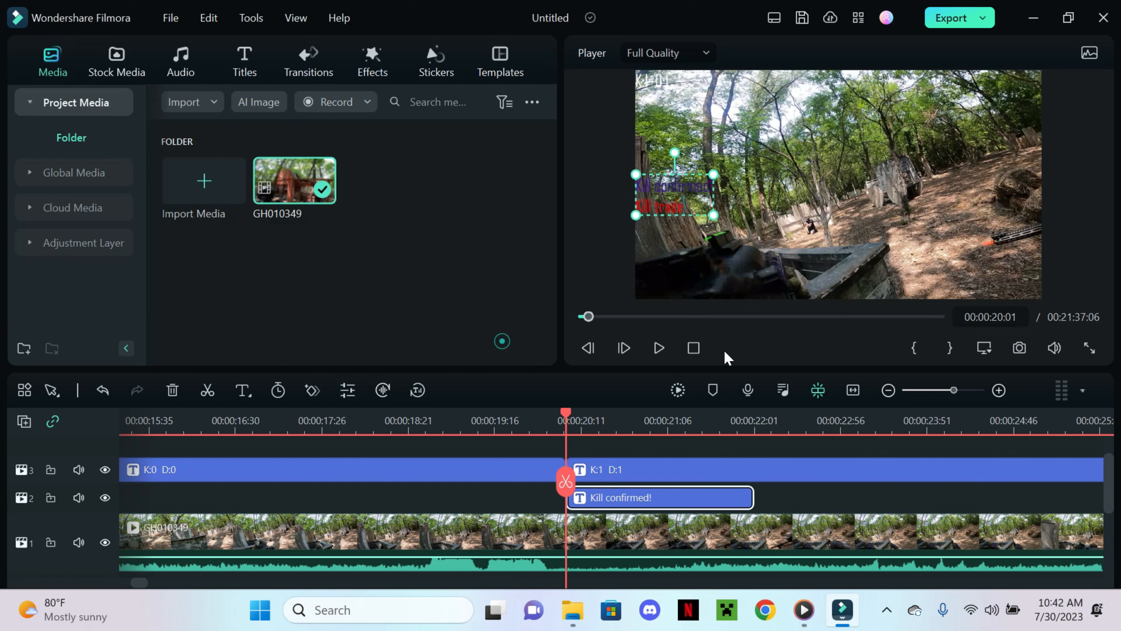
Step: Preview the edited title in full screen, playing from 00:00:19:28, and return to the editor
click(513, 420)
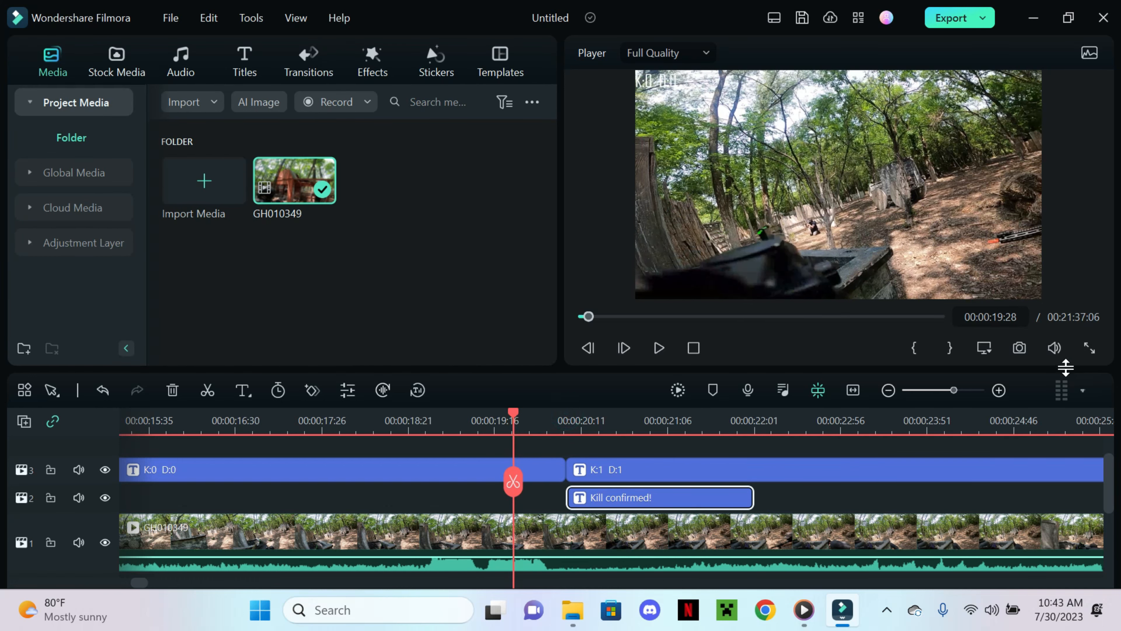
click(1089, 348)
click(95, 613)
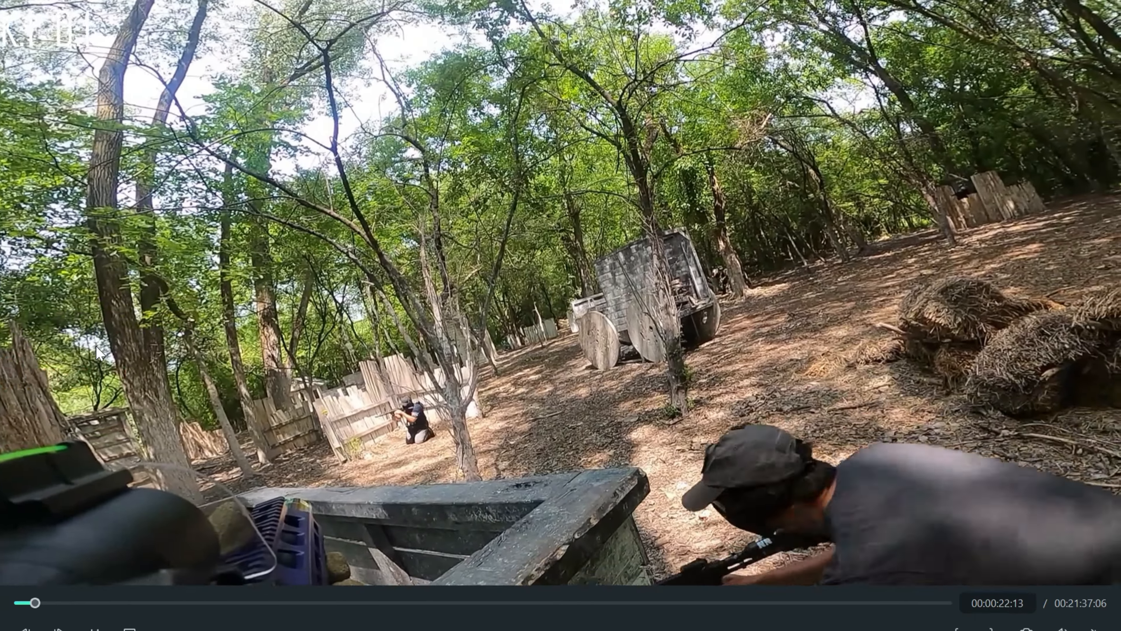
key(space)
click(1096, 613)
Step: Split the GH010349 clip at 00:00:22:20 and 00:00:53:30 and delete the section in between
click(888, 389)
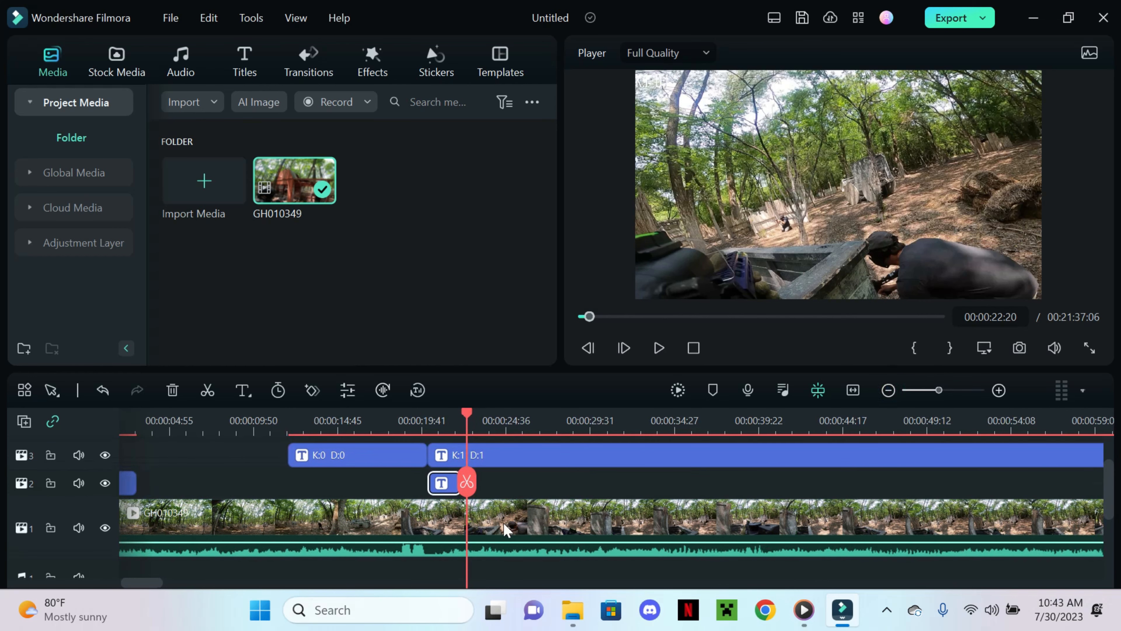
click(467, 481)
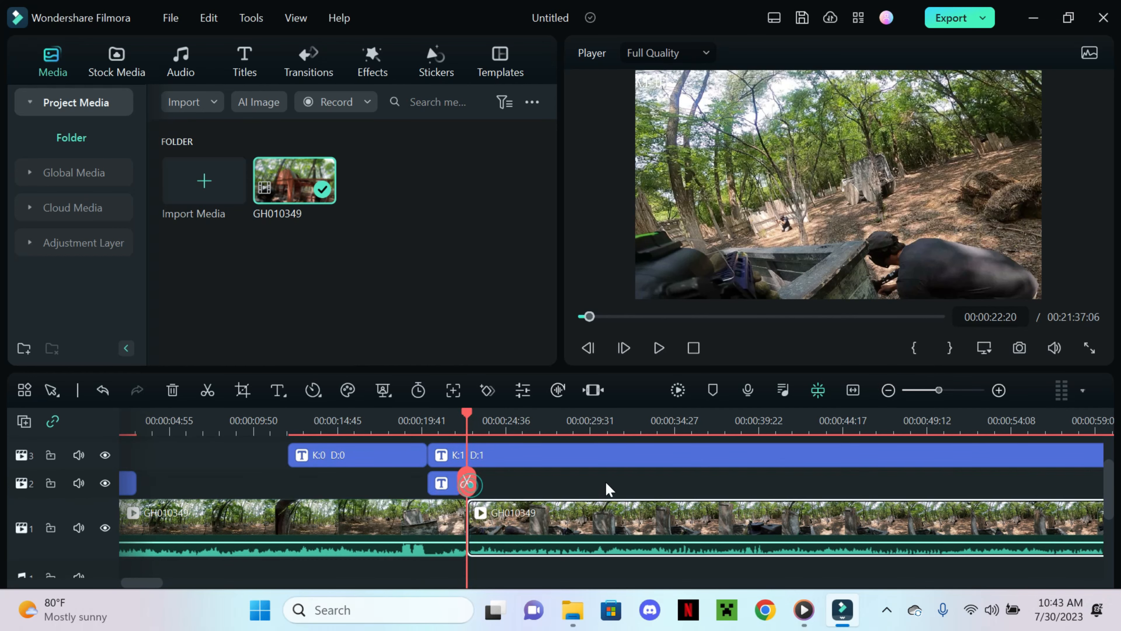
drag(349, 419, 882, 485)
click(881, 481)
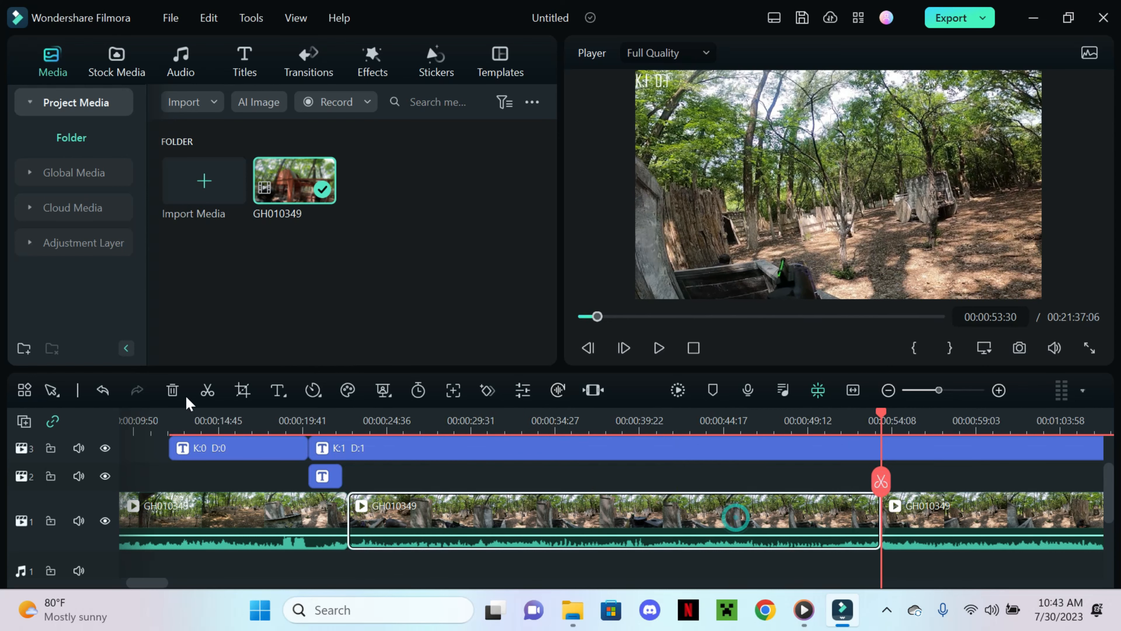
click(173, 390)
Step: Play across the cut from 00:00:21:06, and undo the deletion and the splits of the GH010349 clip
click(327, 422)
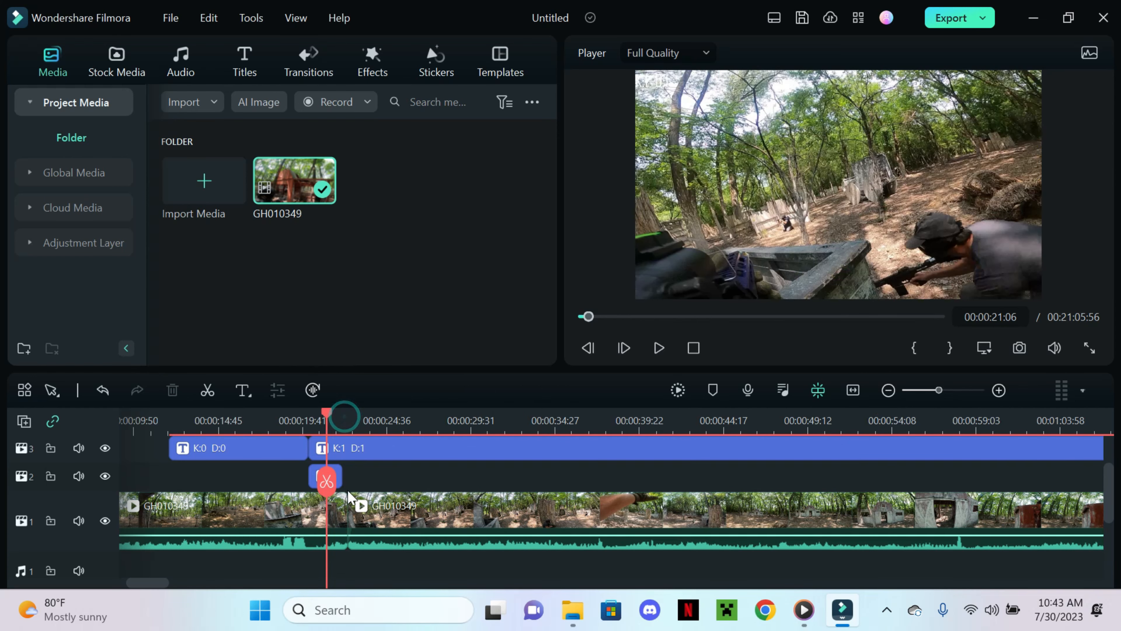
key(space)
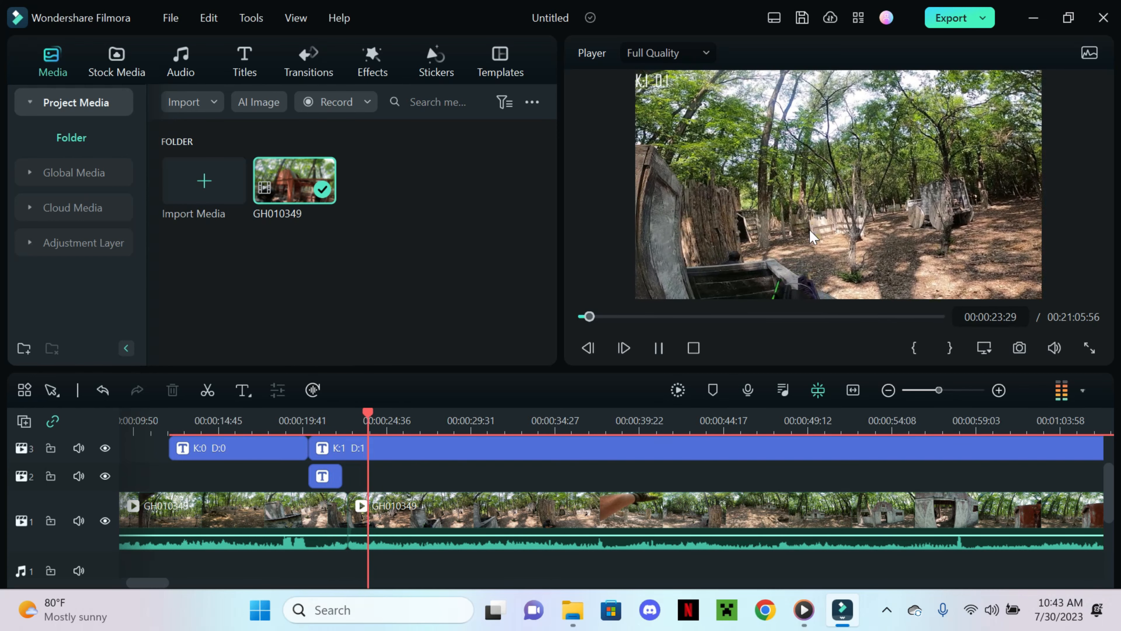
key(space)
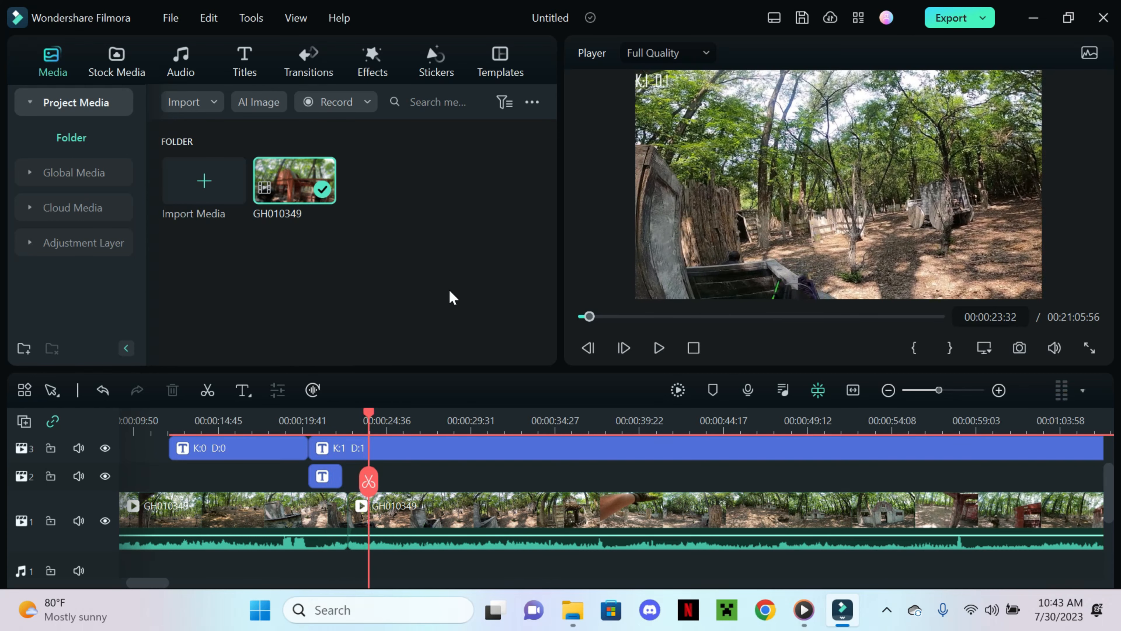
key(ctrl+z)
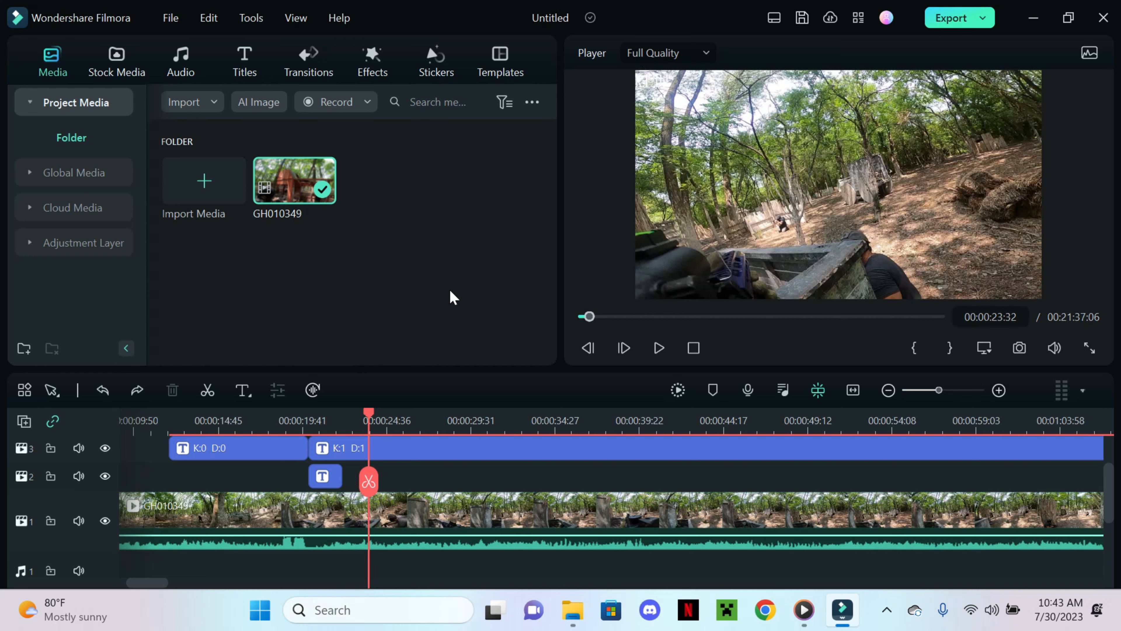
click(240, 448)
click(173, 390)
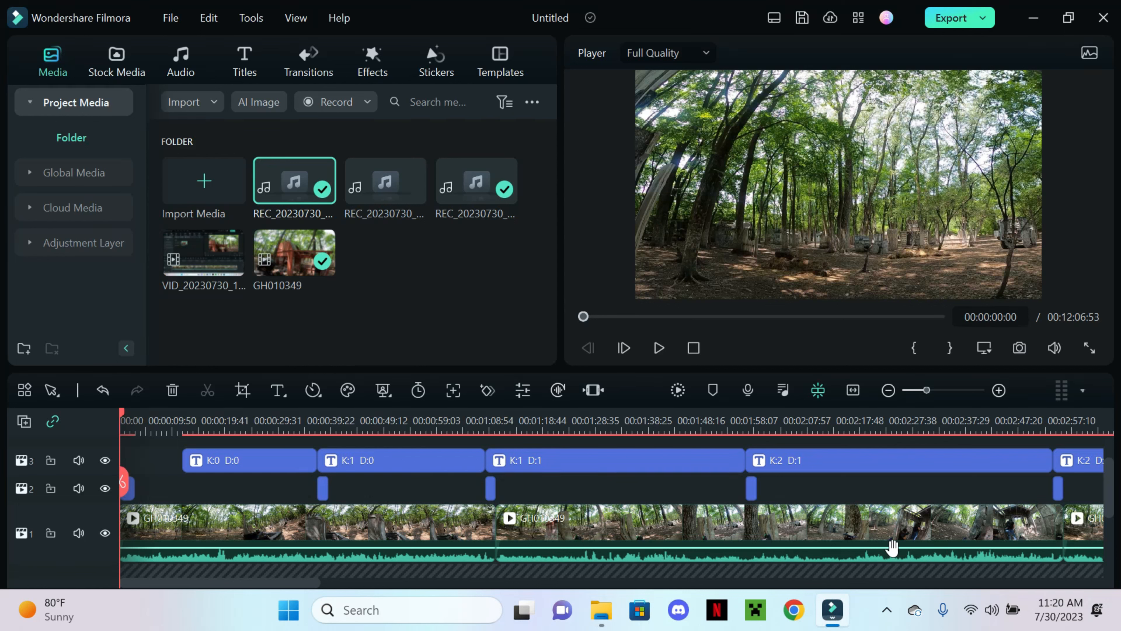
Step: Fit the whole project in the timeline and look over its title, video and audio tracks
click(853, 390)
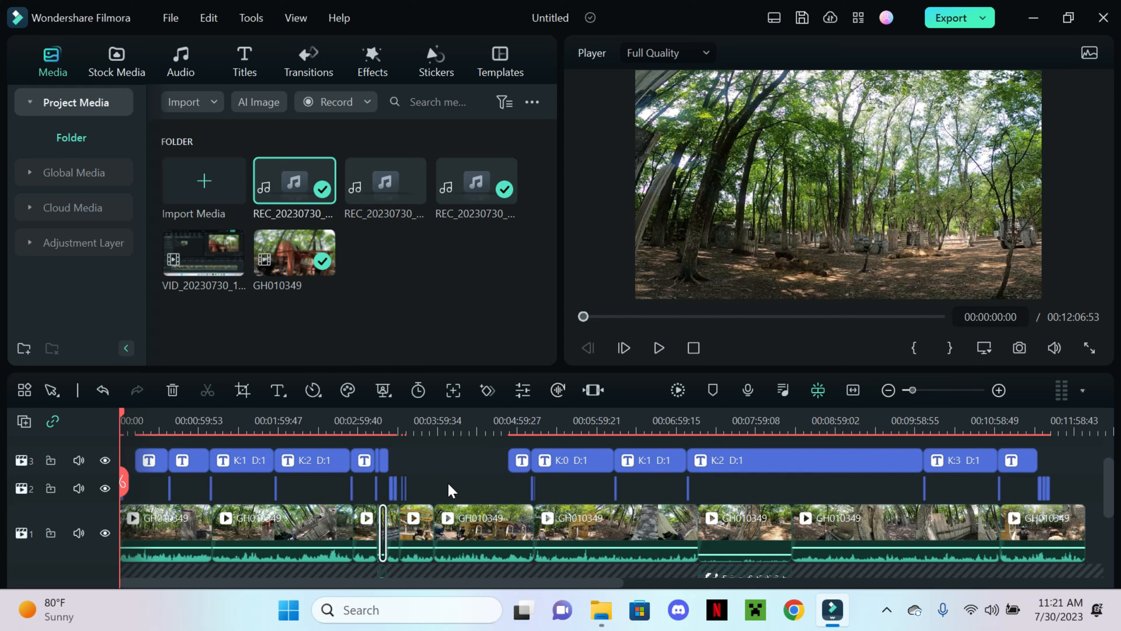
scroll(446, 482, down, 2)
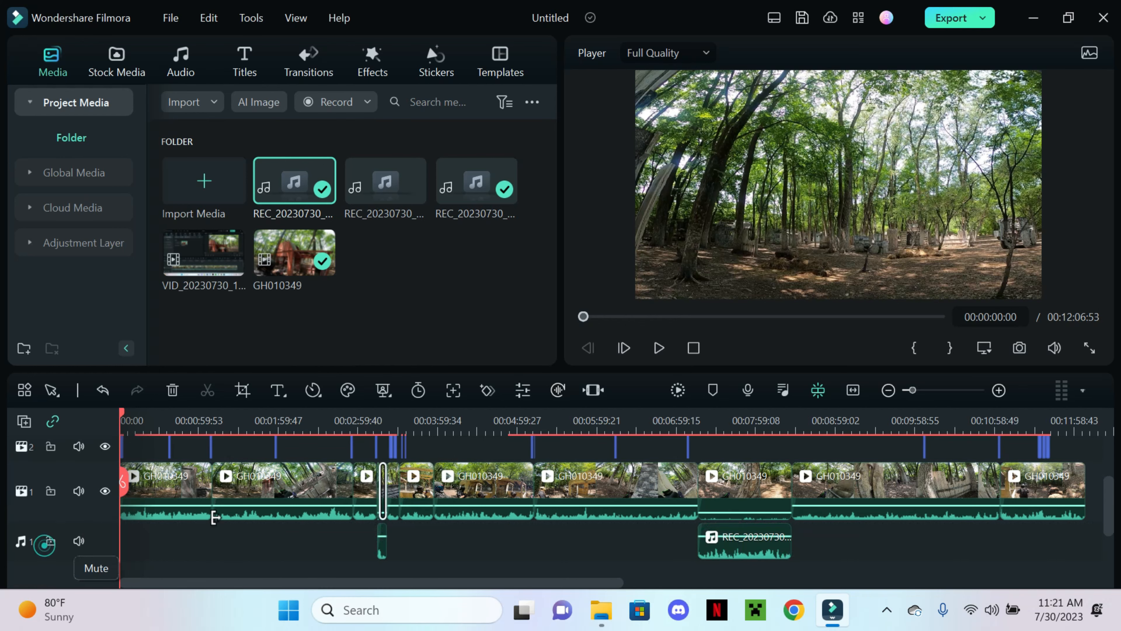
scroll(199, 541, up, 2)
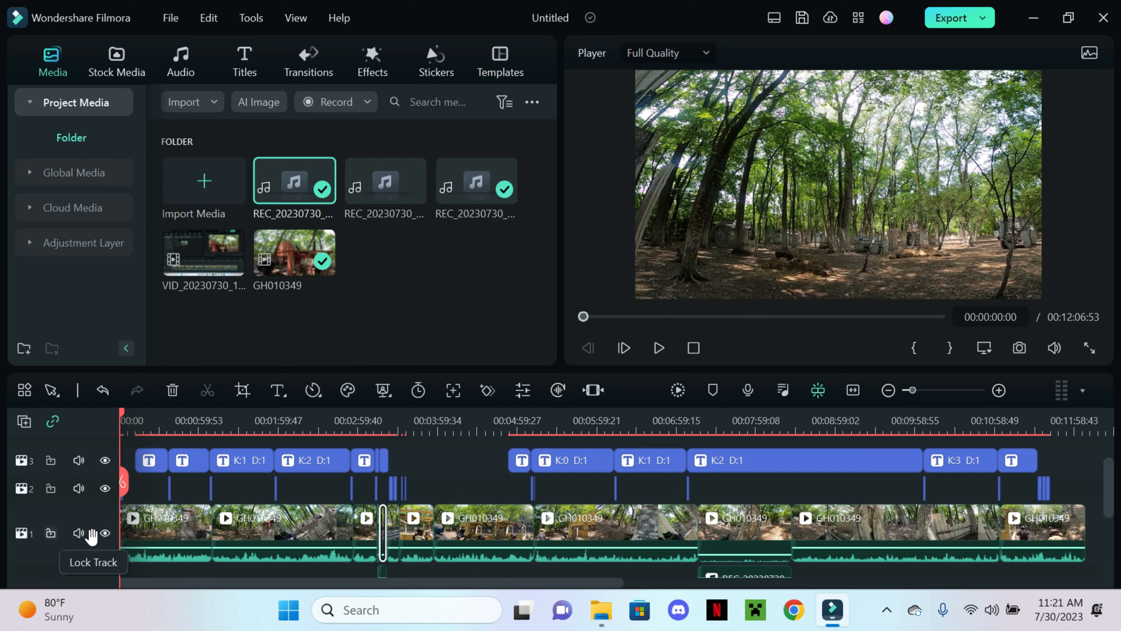
scroll(55, 508, down, 1)
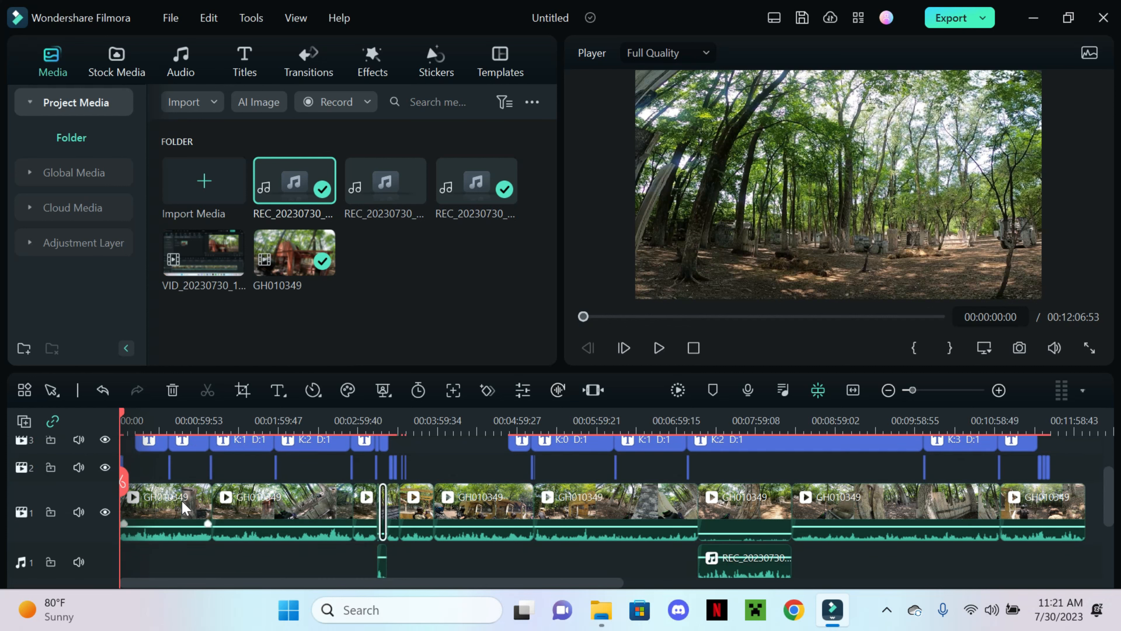
scroll(62, 521, up, 1)
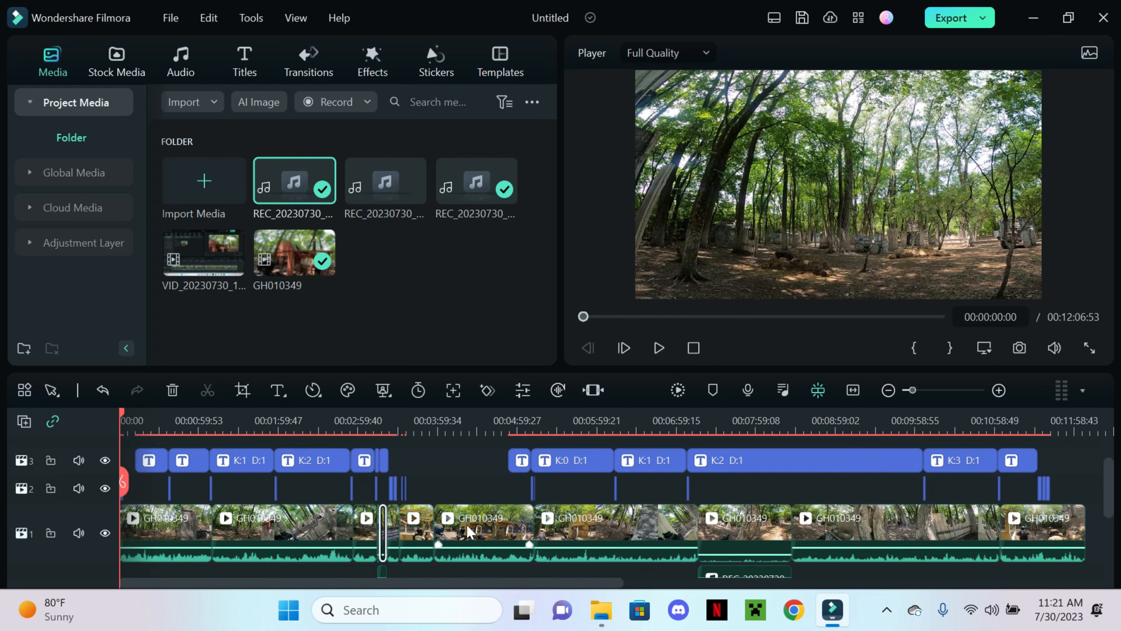
Step: Check the text of several event titles on the second video track, including the kill, hit, round-over and dialogue captions
double_click(169, 488)
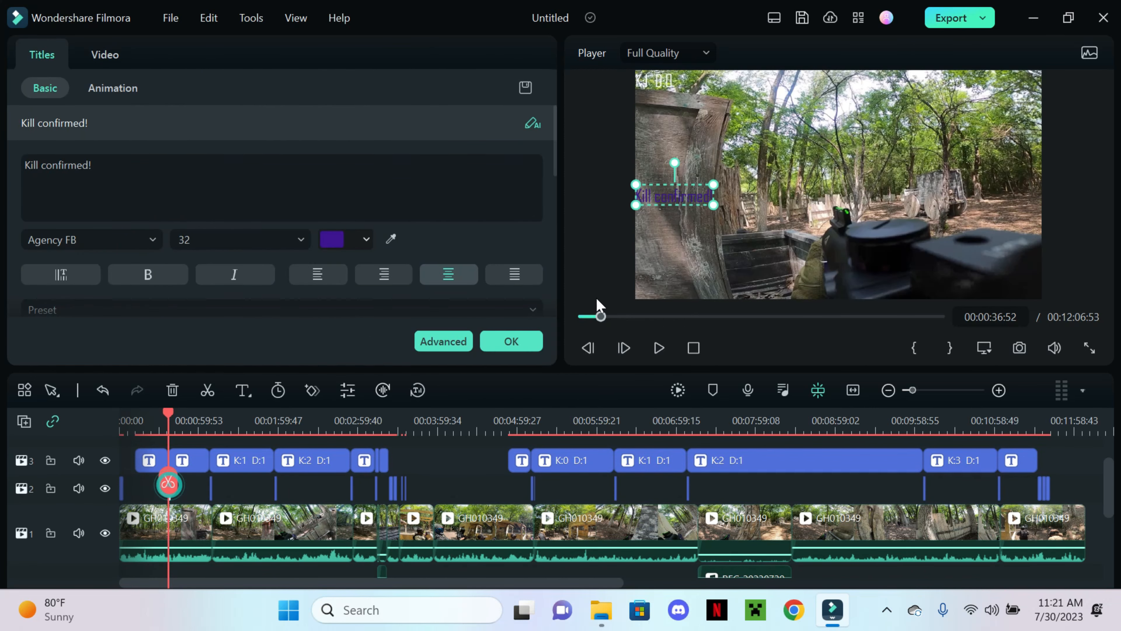
double_click(211, 487)
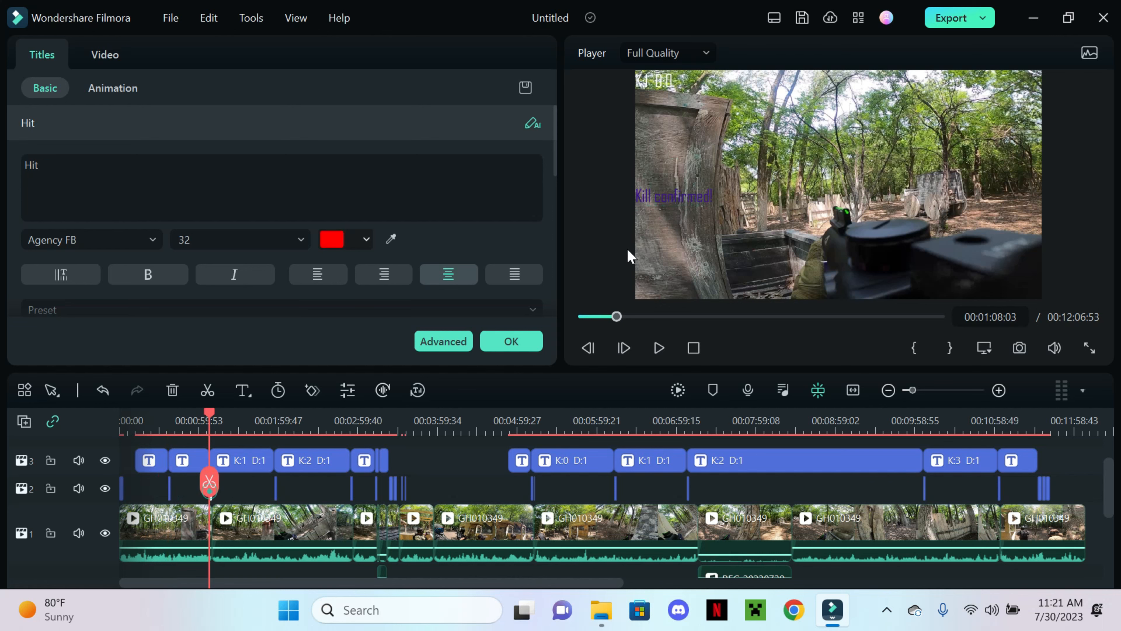
double_click(403, 489)
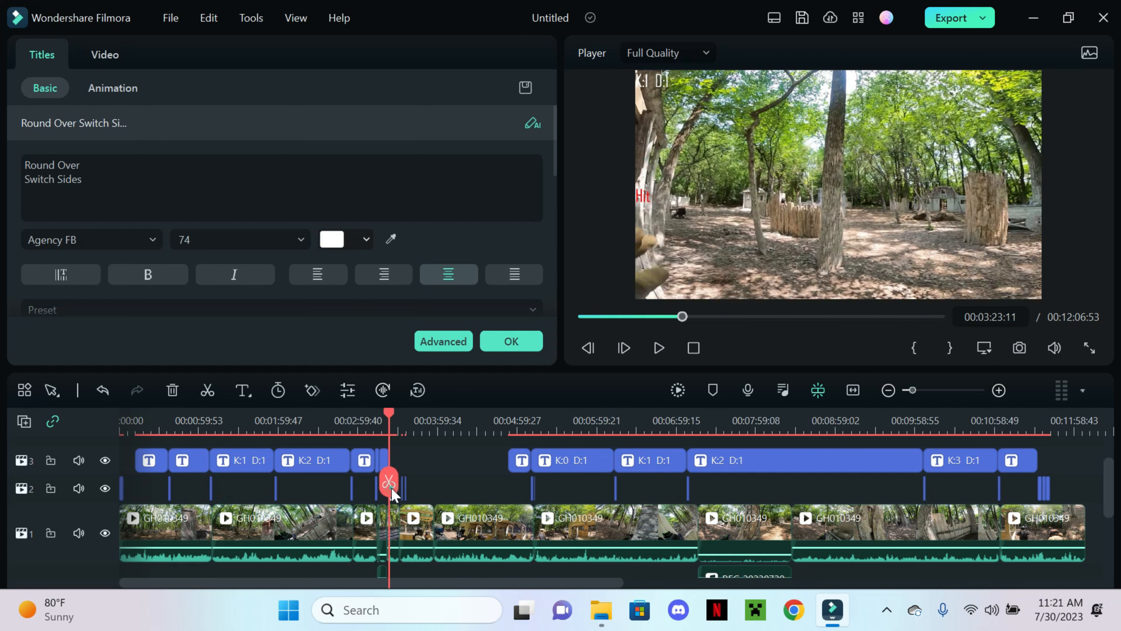
double_click(403, 489)
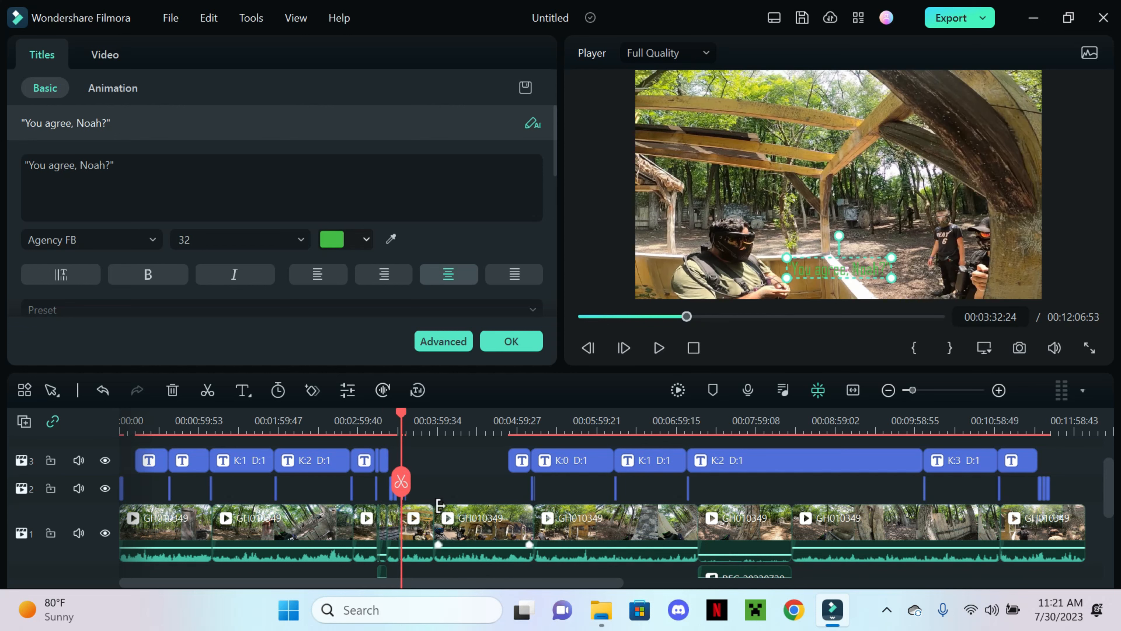
Step: Check the text of the K:0 D:0 and K:0 D:1 score titles on the third video track
scroll(53, 481, up, 1)
double_click(196, 483)
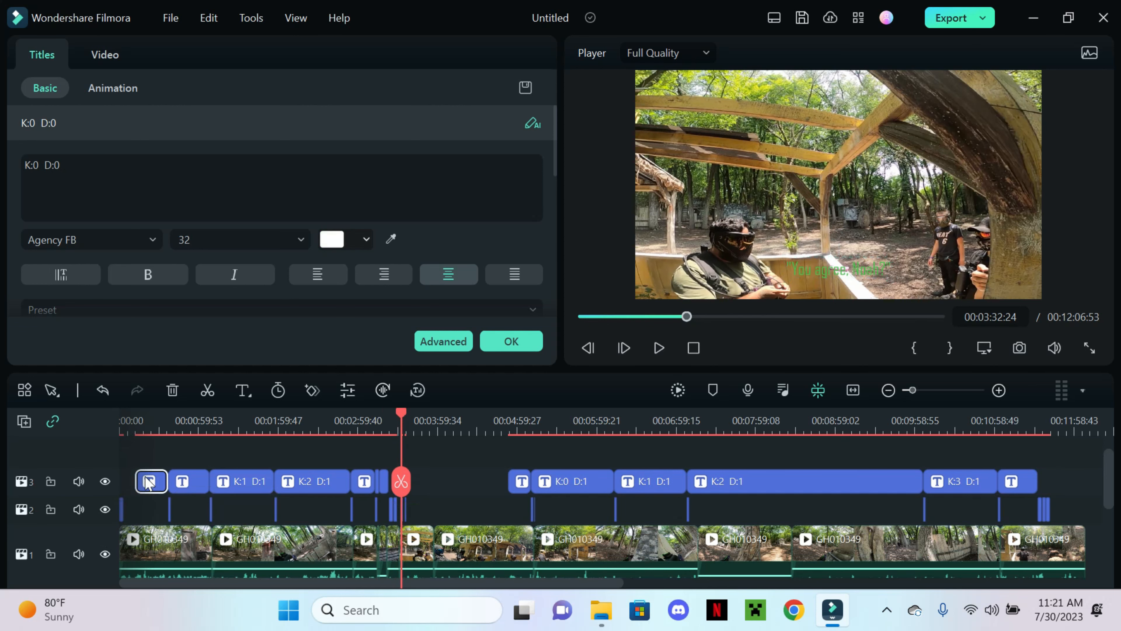
double_click(591, 489)
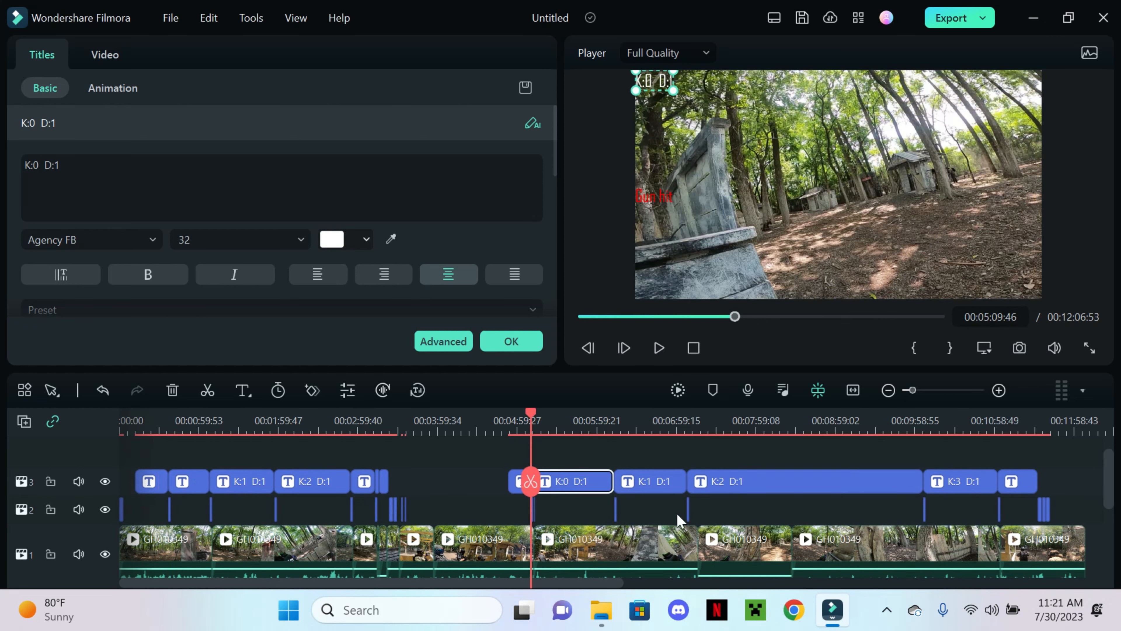
Step: Examine the audio track and show the properties of the video clip above the longer REC_20230730 recording
scroll(677, 521, down, 3)
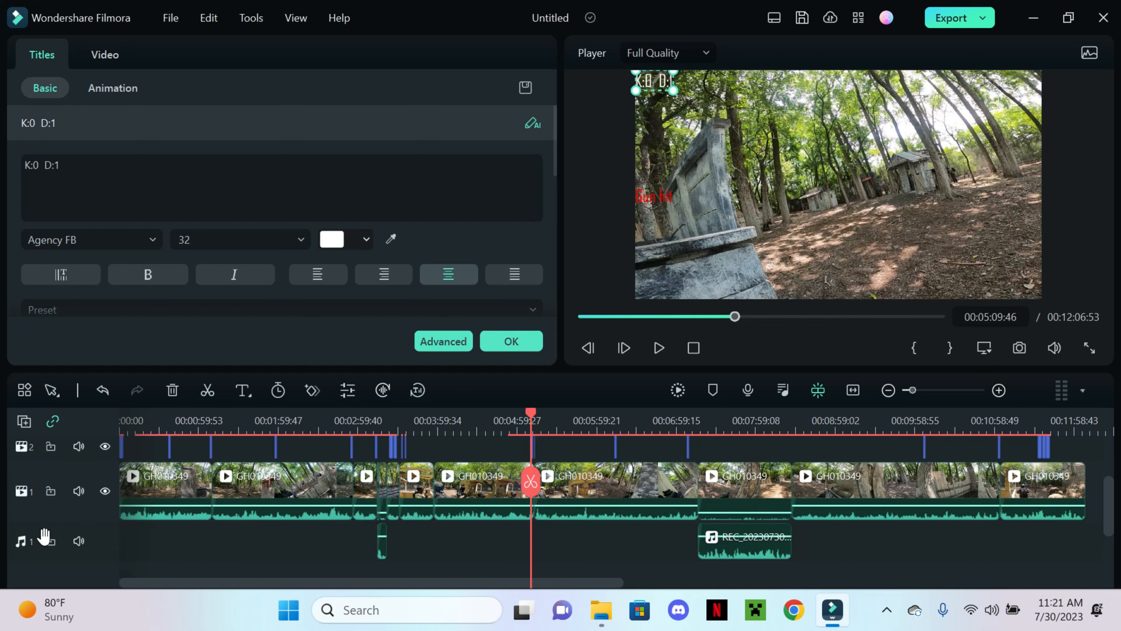
scroll(21, 537, down, 1)
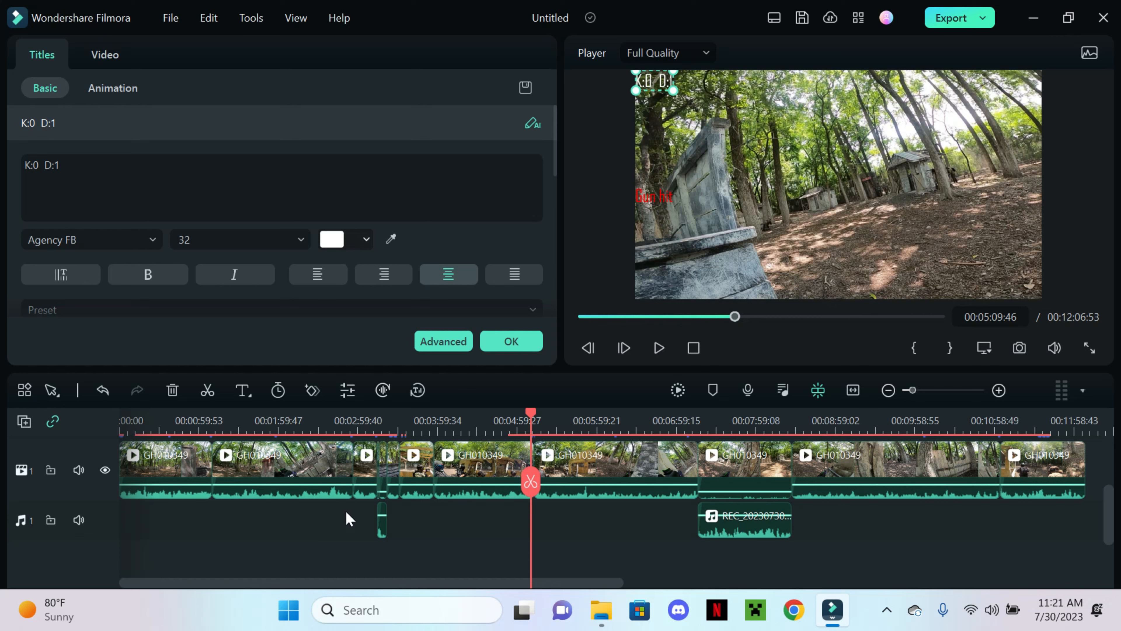
click(732, 462)
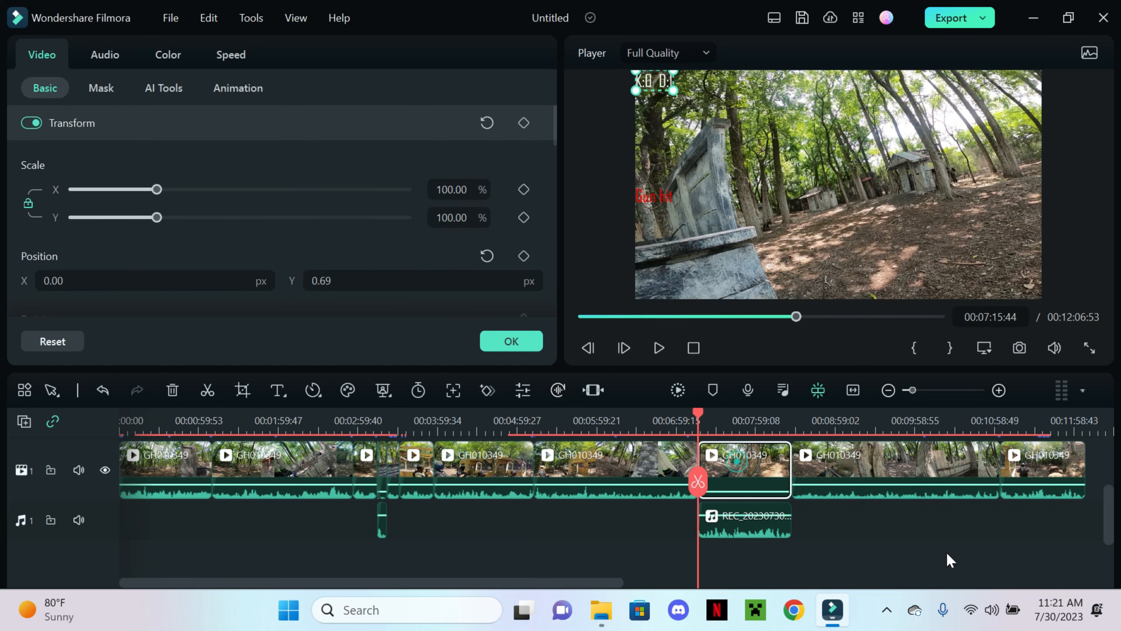
Step: Play the project from 00:06:50:36, shortly before the K:2 D:1 score title begins
drag(697, 413, 641, 420)
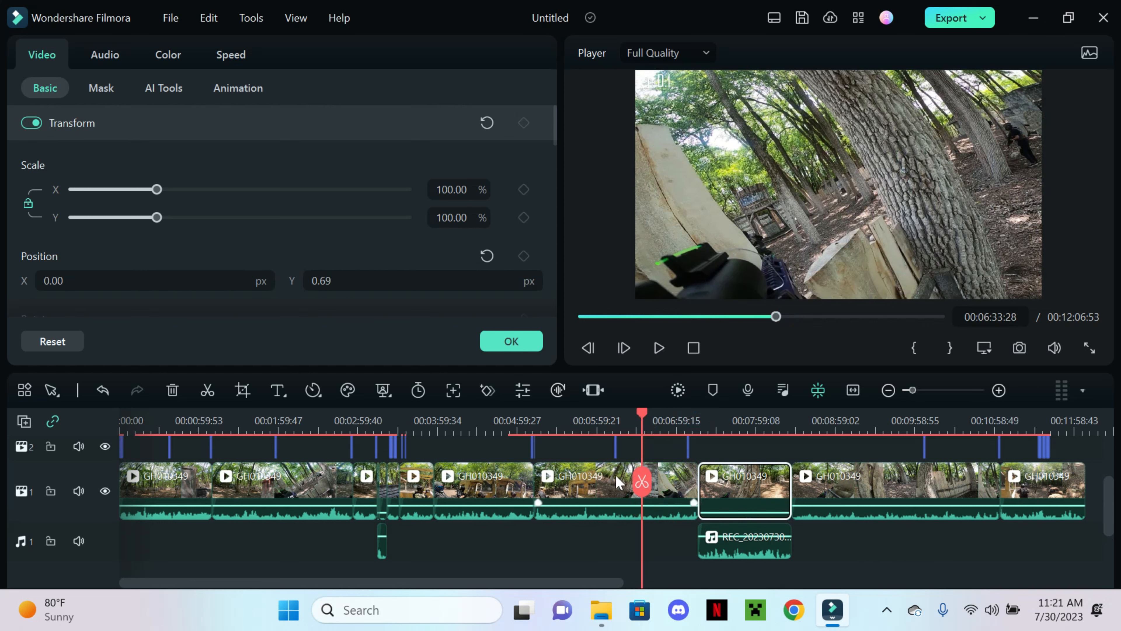
drag(644, 417, 664, 415)
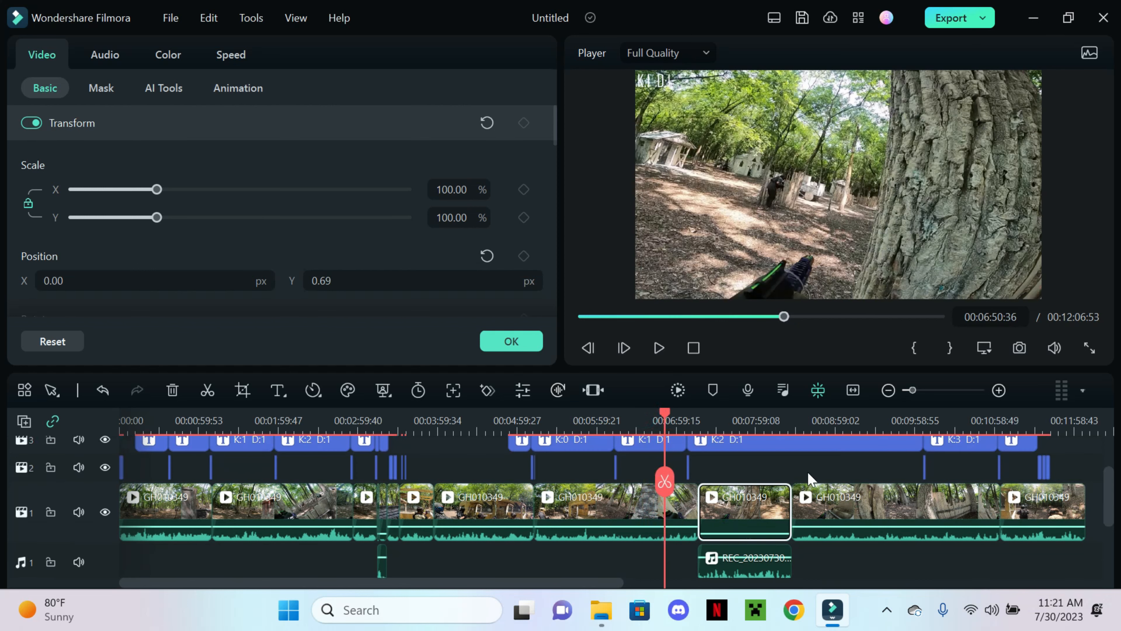
key(space)
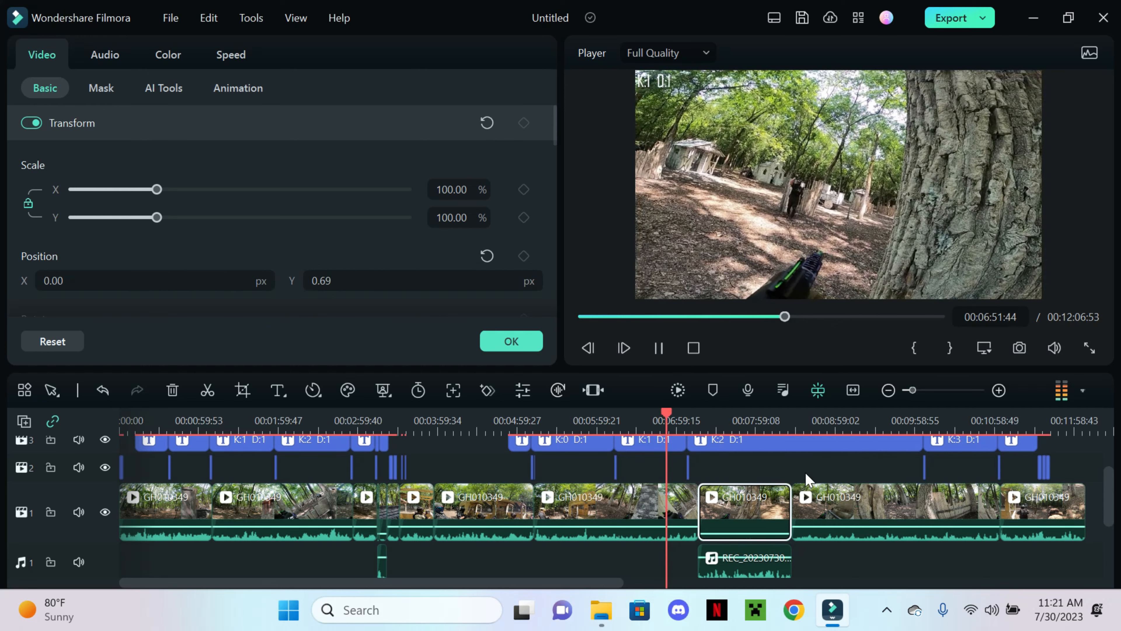
Step: Play on into the video clip above the REC_20230730_111822 recording, stop at 00:07:22:17, and examine the timeline there in detail
drag(669, 414, 690, 413)
key(space)
click(512, 341)
click(999, 390)
click(999, 390)
click(998, 390)
click(998, 390)
click(999, 390)
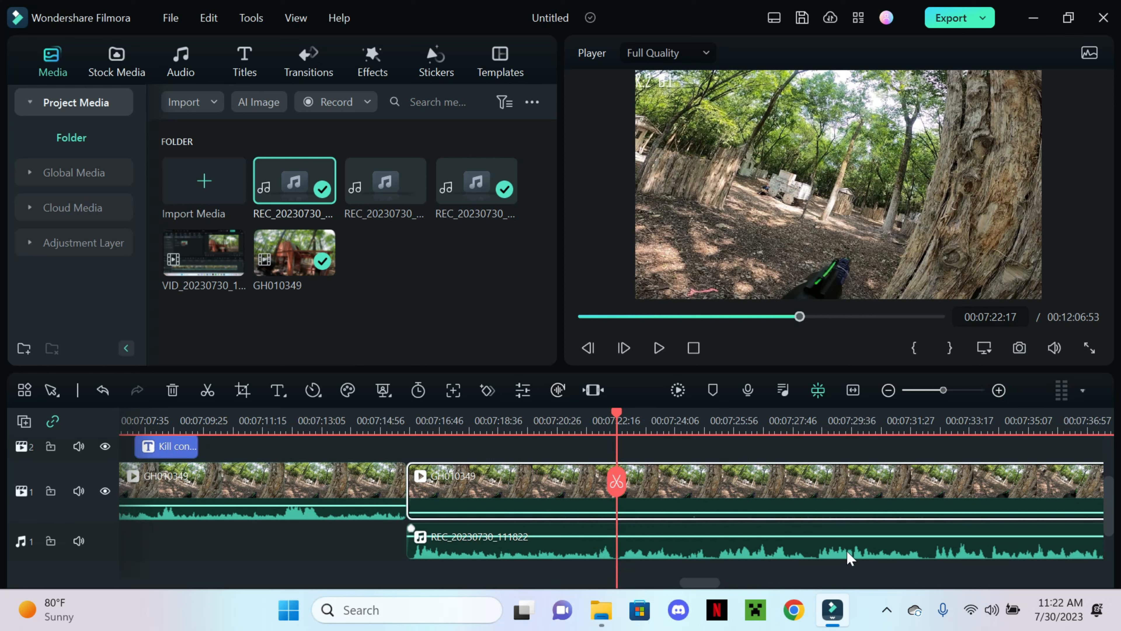
Step: Check the audio level and properties of the video clip above the REC_20230730_111822 recording, and play a few seconds from 00:07:22:17
click(891, 393)
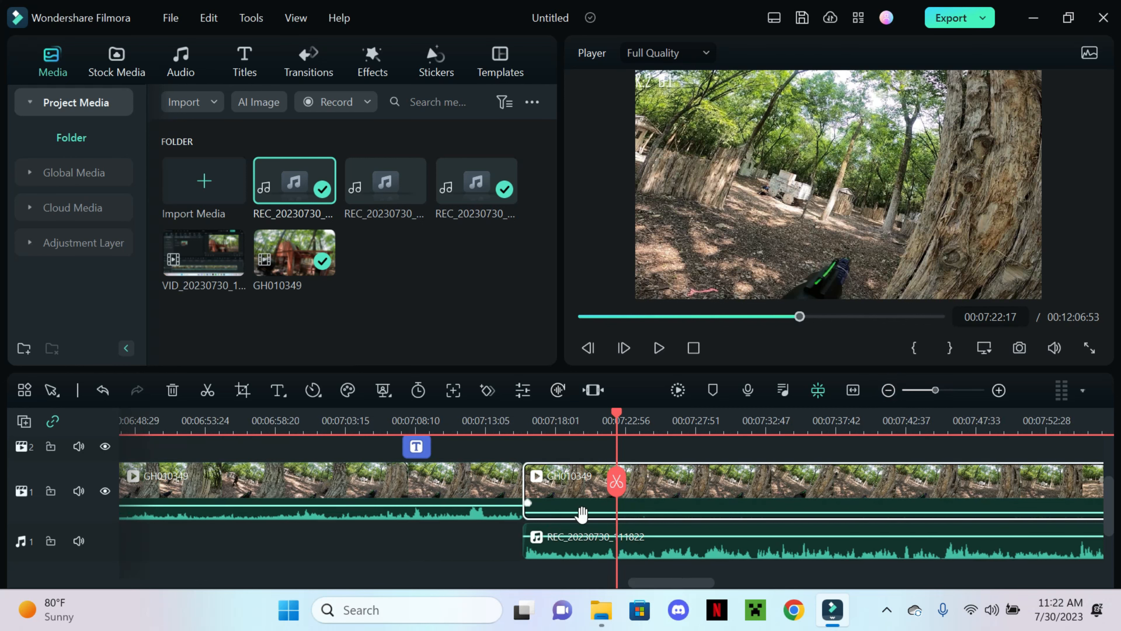
drag(582, 511, 588, 514)
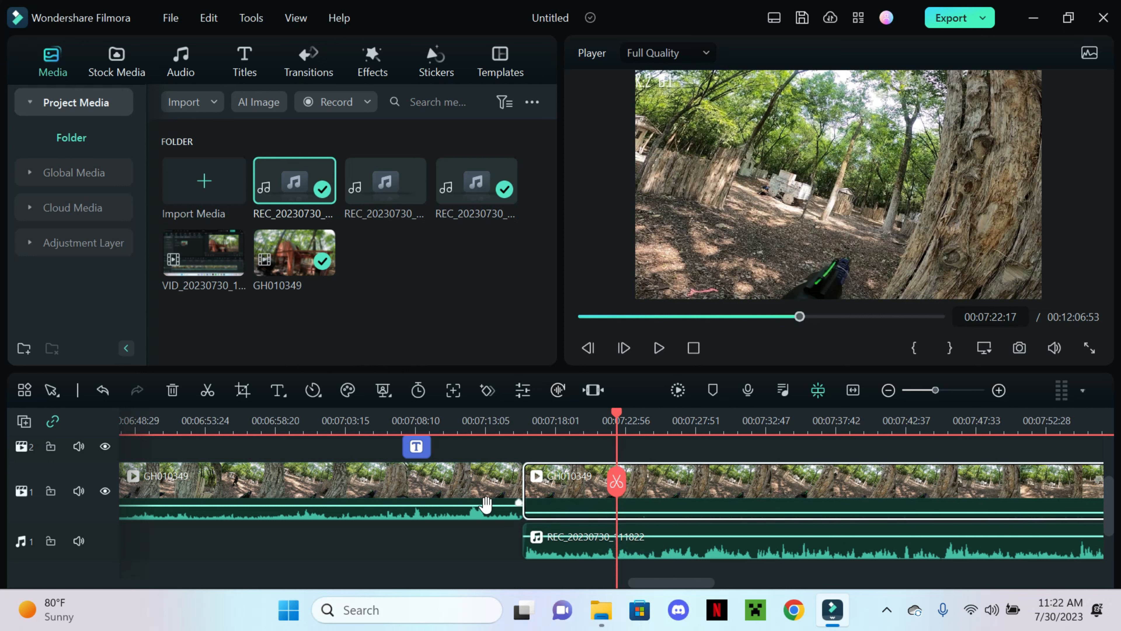
drag(564, 513, 568, 512)
double_click(591, 514)
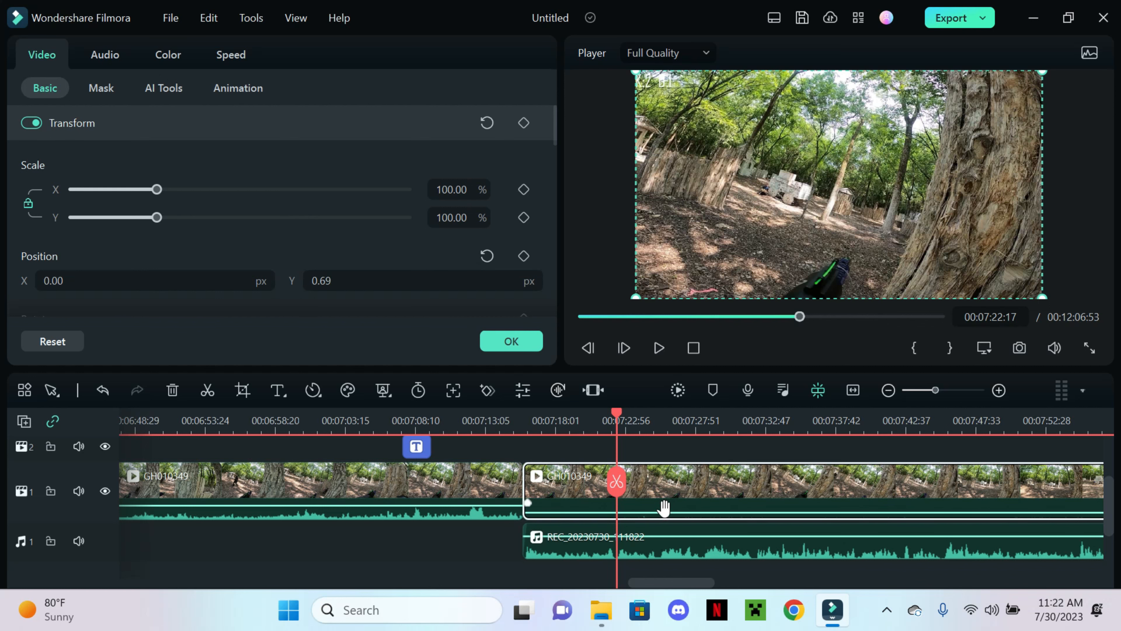
scroll(502, 530, right, 3)
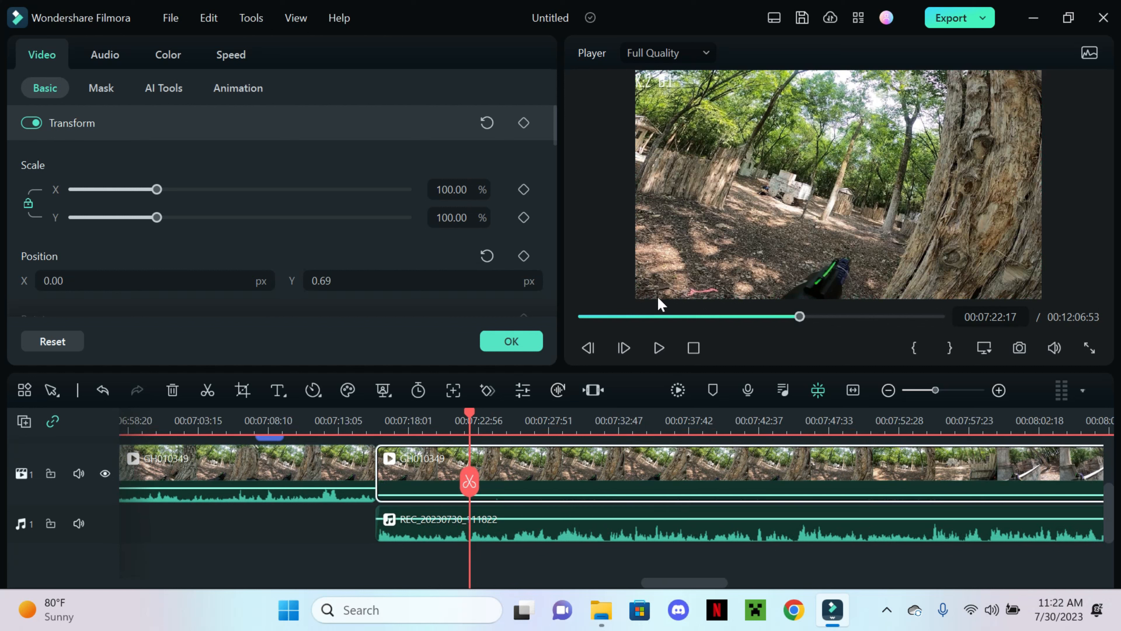
click(512, 341)
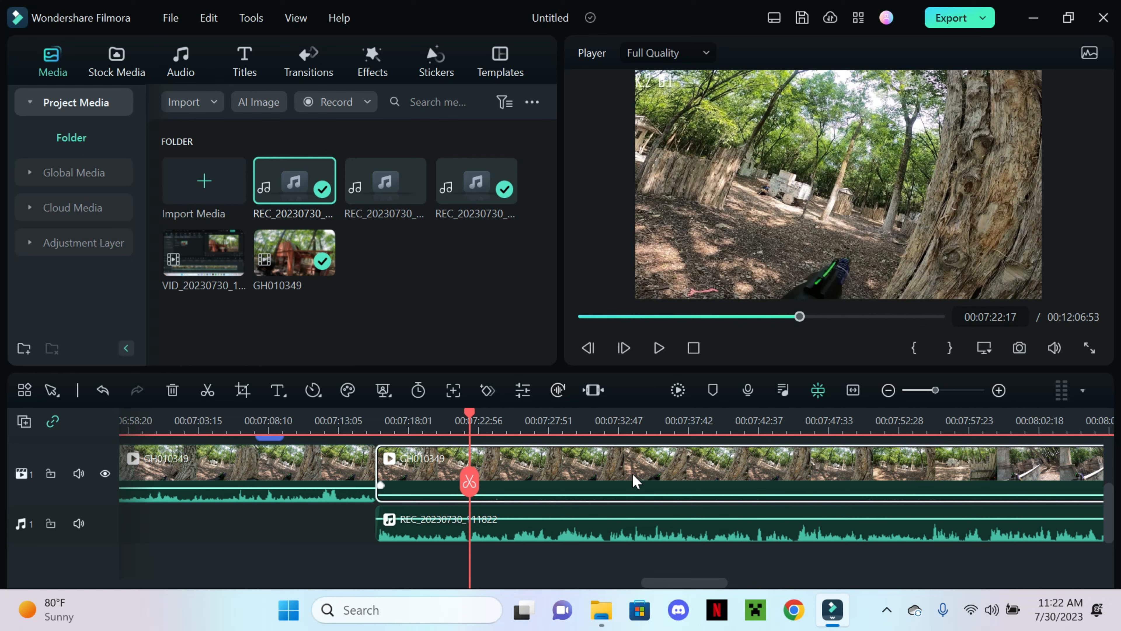
key(space)
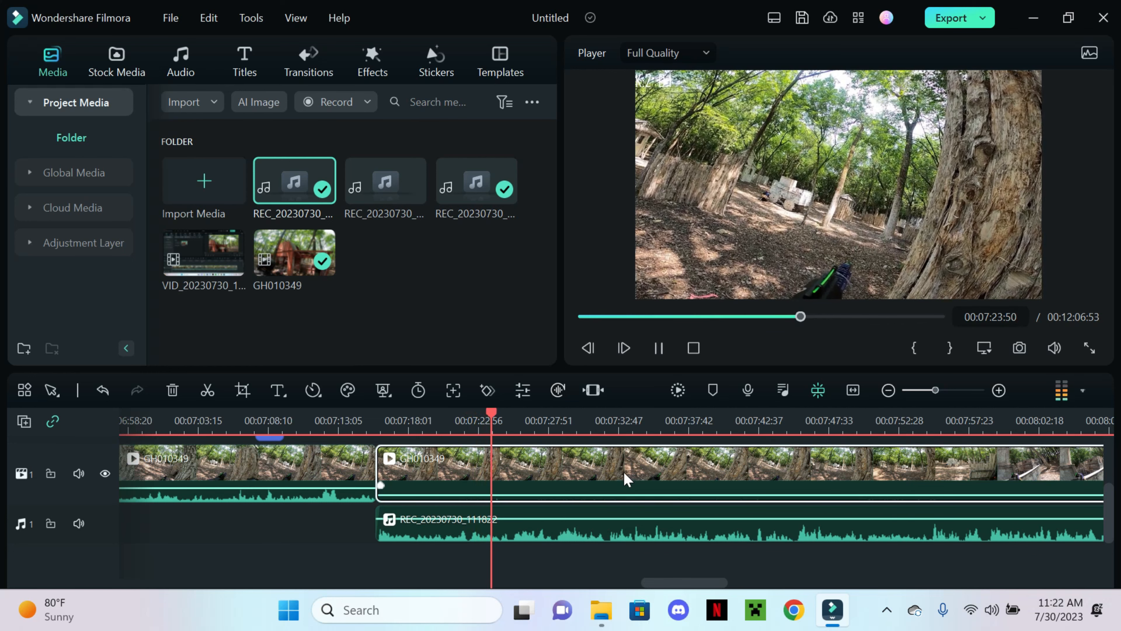
key(space)
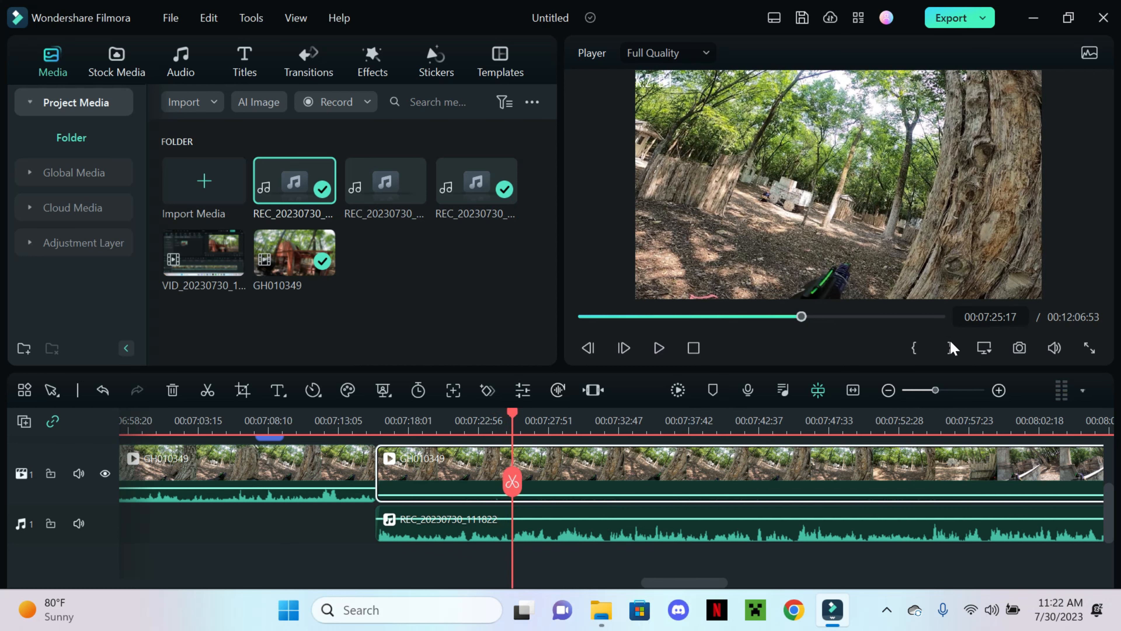
Step: Preview the trending music track [ctrl] and add it to the timeline at 00:06:37:43
click(887, 389)
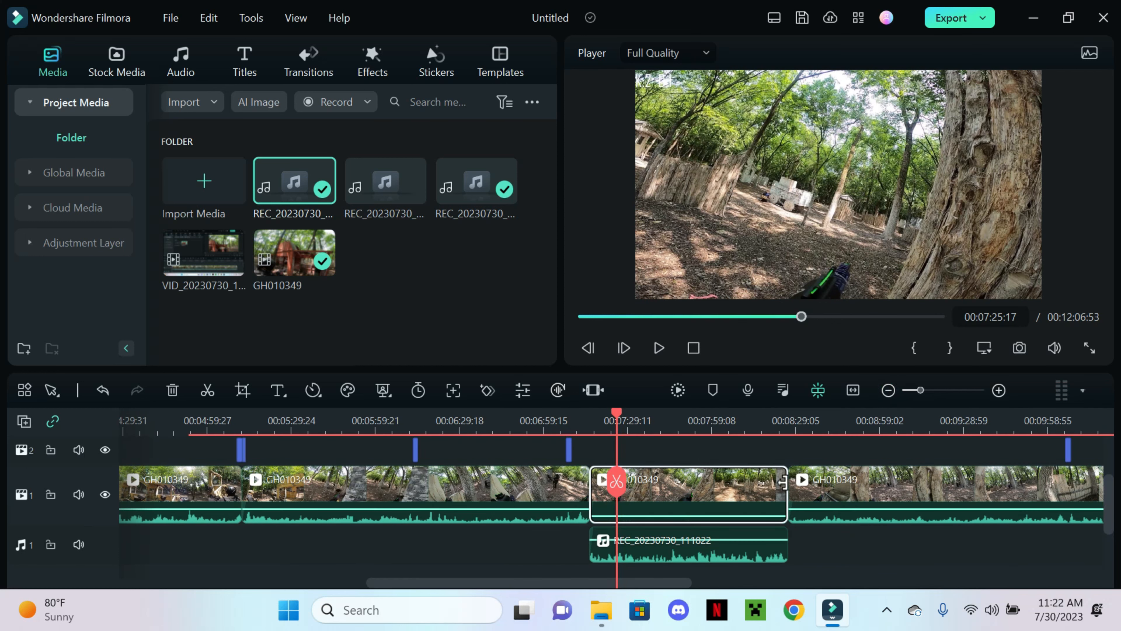
scroll(822, 545, down, 3)
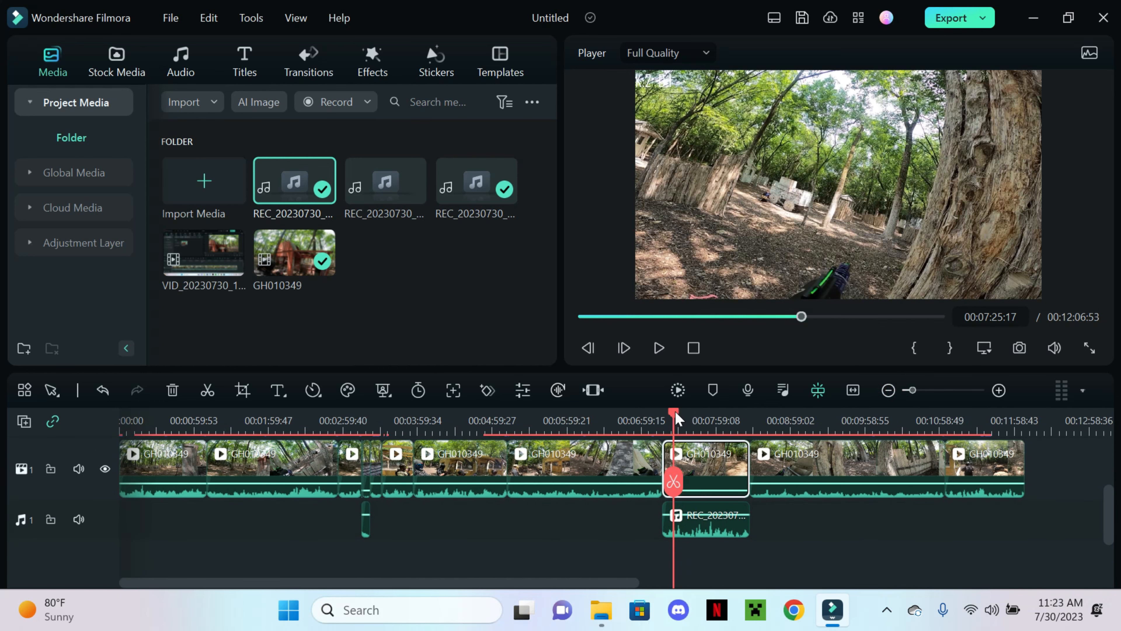
drag(678, 418, 610, 417)
click(177, 59)
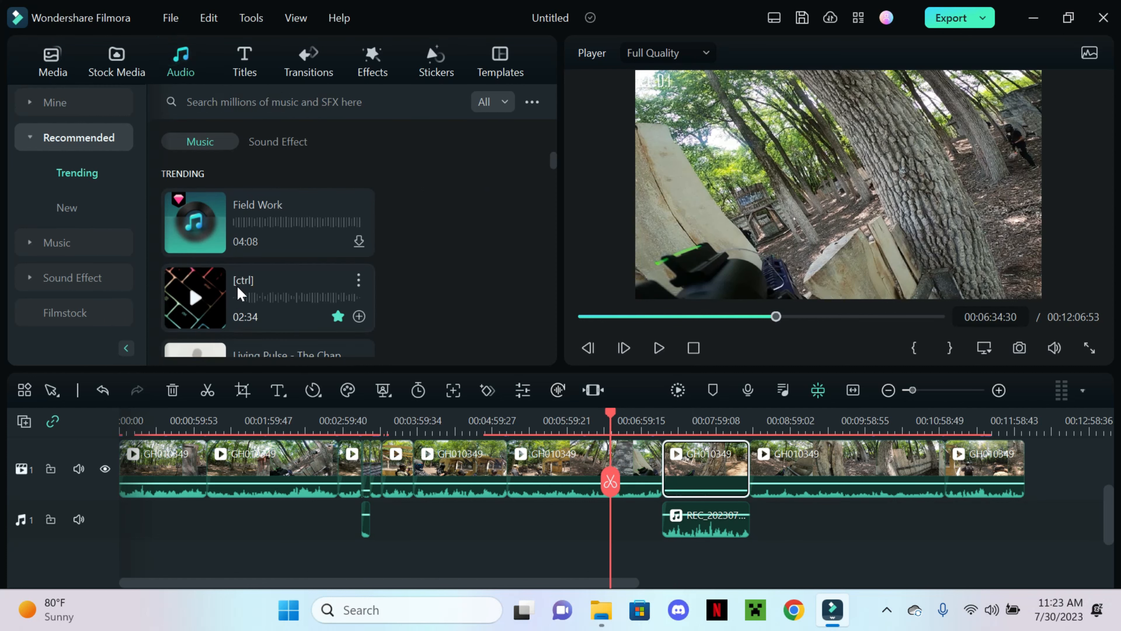
click(198, 305)
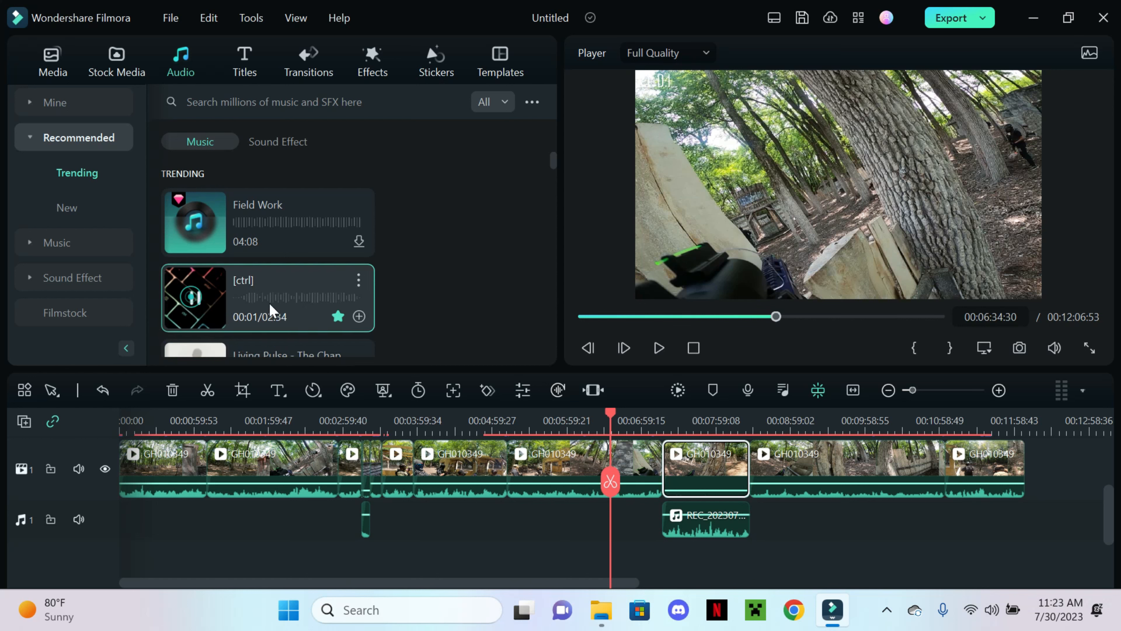
key(space)
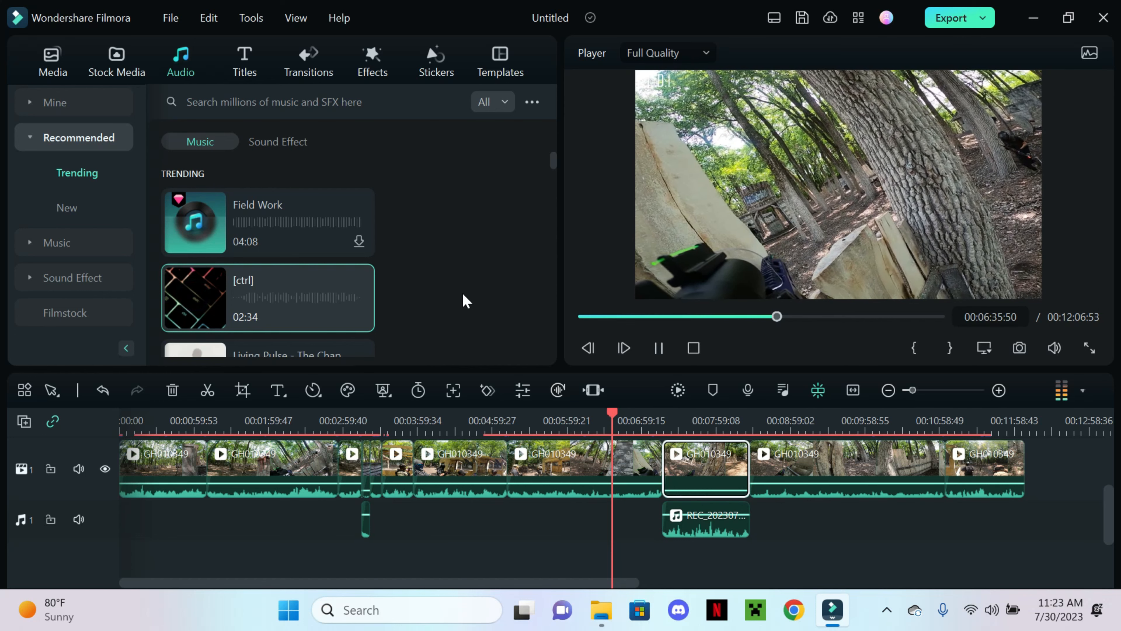
mouse_move(318, 308)
key(space)
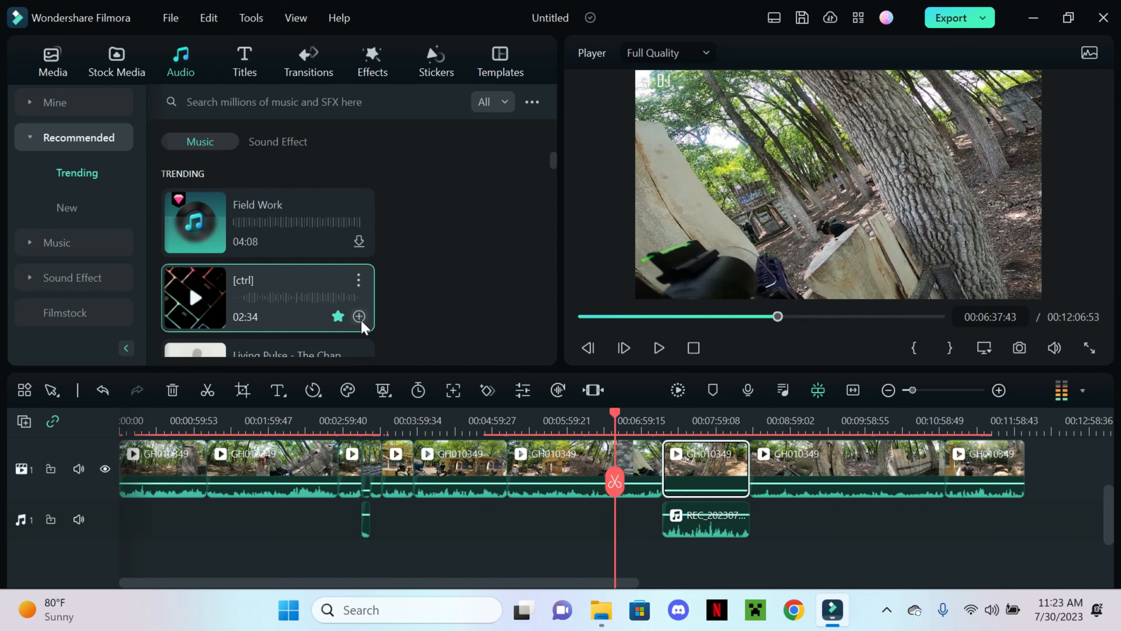
click(359, 316)
scroll(617, 502, down, 1)
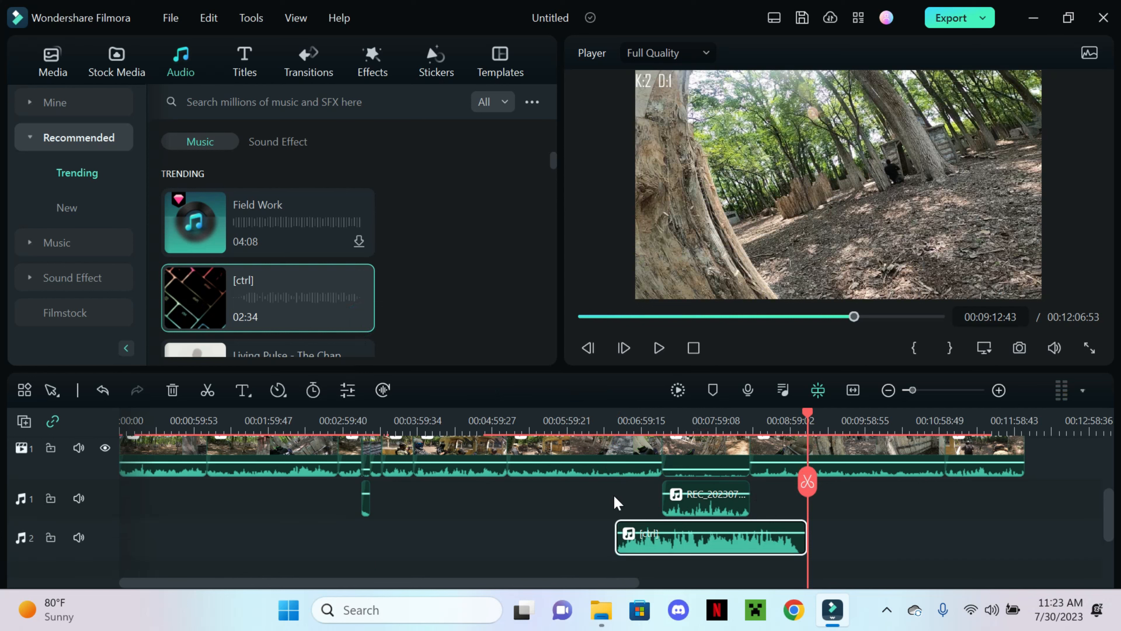
Step: Lock the first audio track and split the [ctrl] music at 00:07:15:44, where the REC_20230730_111822 recording begins
click(51, 498)
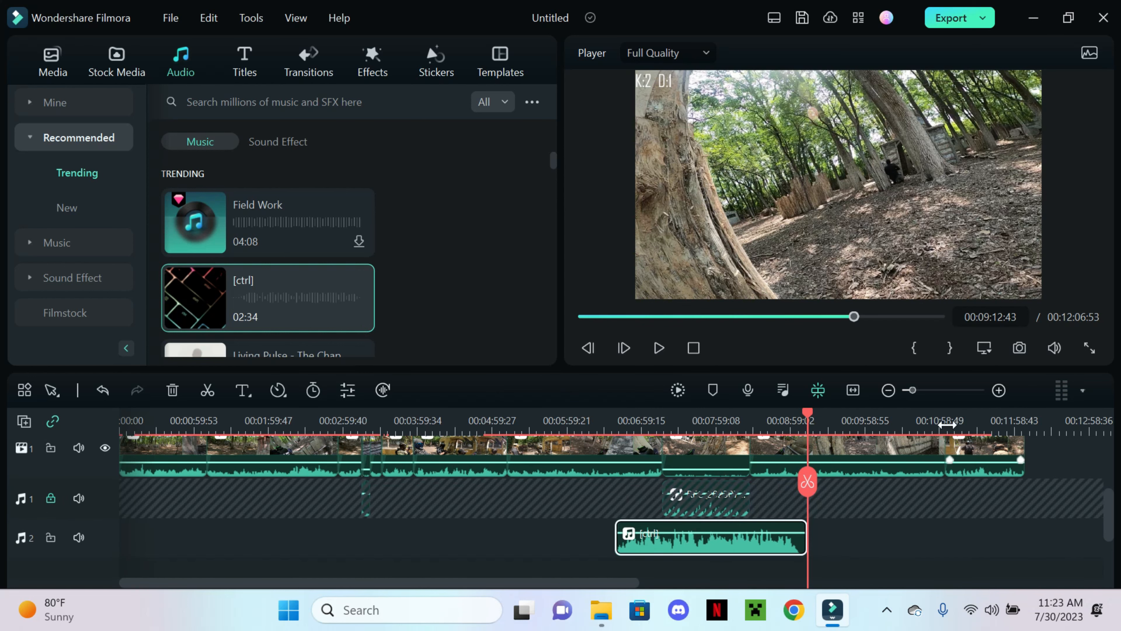
double_click(686, 450)
click(998, 390)
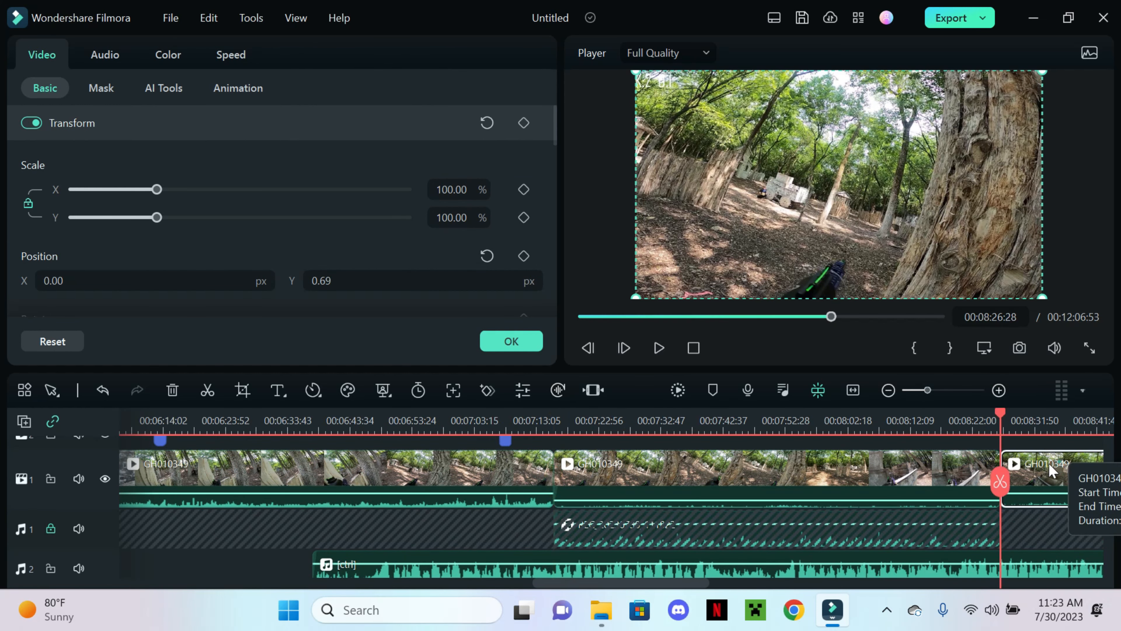
scroll(640, 535, down, 1)
click(618, 537)
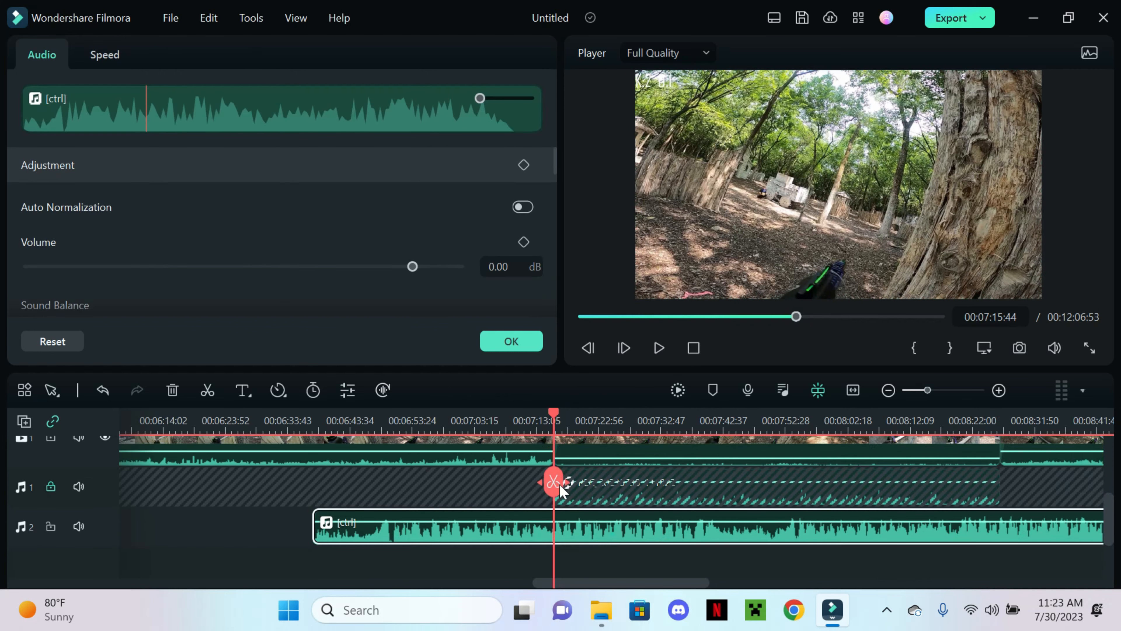
click(553, 481)
Step: Split the [ctrl] music at 00:08:26:28, where the REC_20230730_111822 recording ends
click(791, 471)
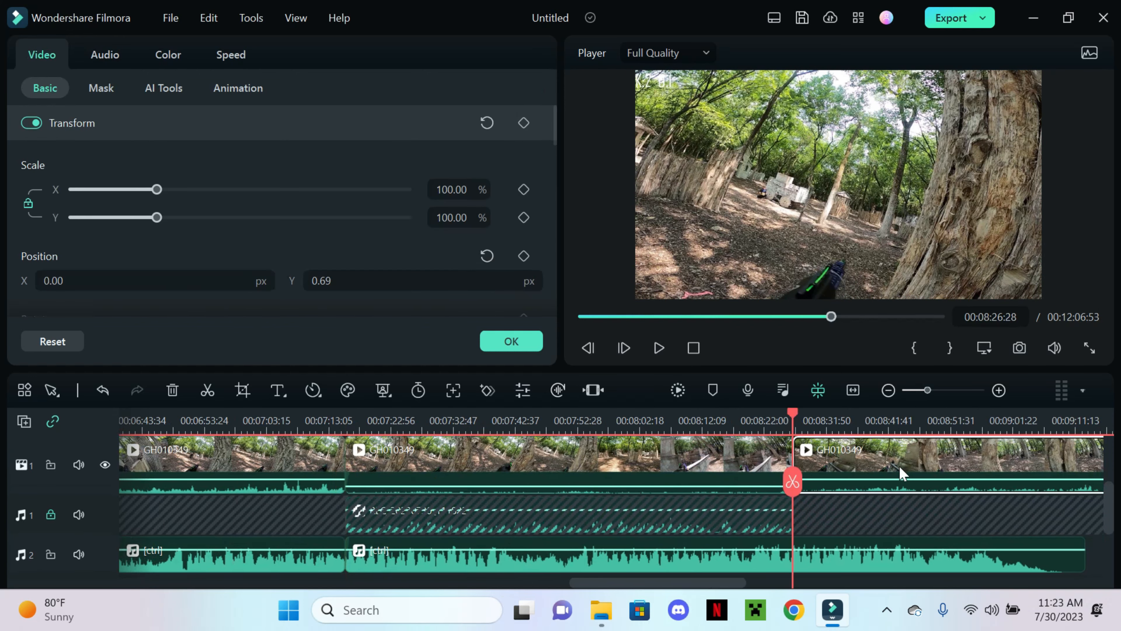
scroll(901, 468, down, 1)
click(826, 526)
click(790, 485)
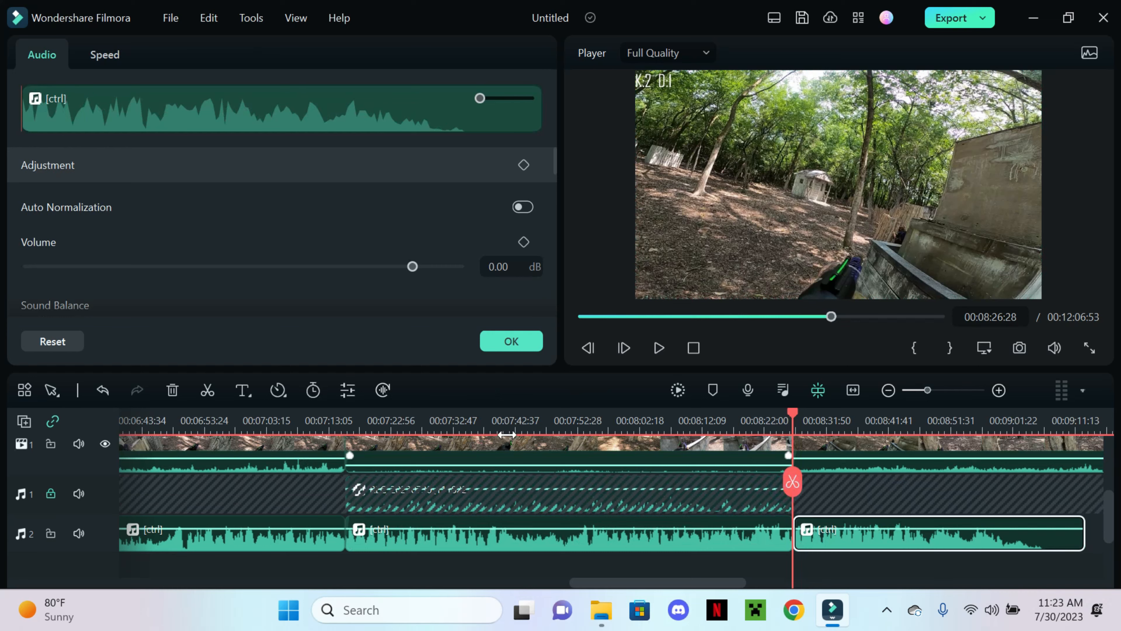
Step: Lower the volume of the three [ctrl] music segments before, beneath and after the REC_20230730_111822 recording
scroll(583, 497, up, 1)
click(648, 464)
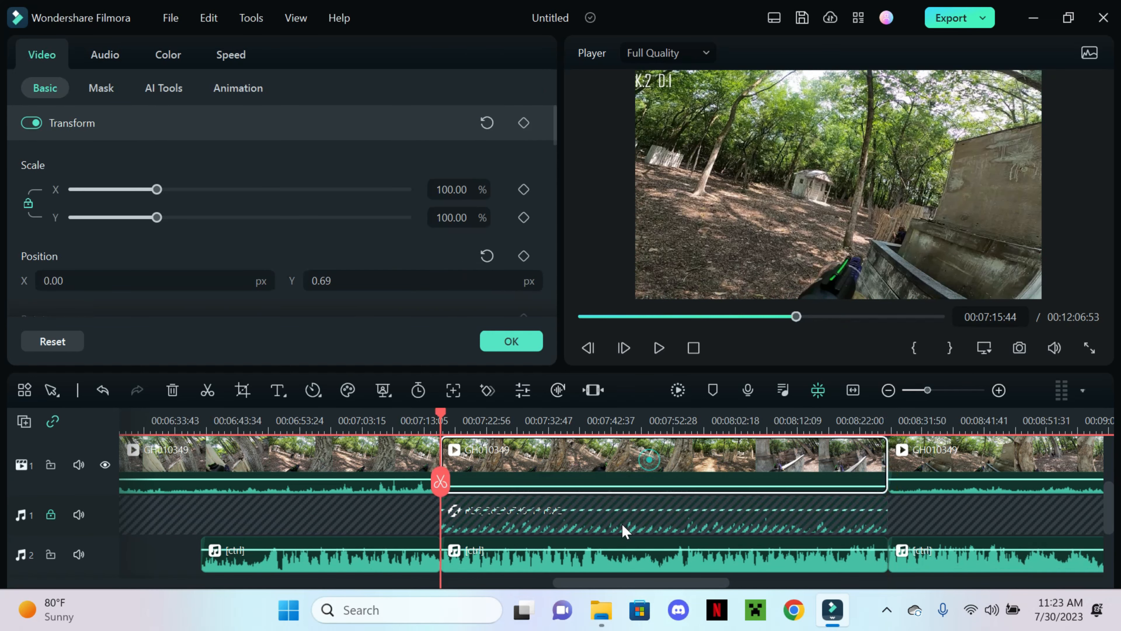
scroll(629, 508, down, 1)
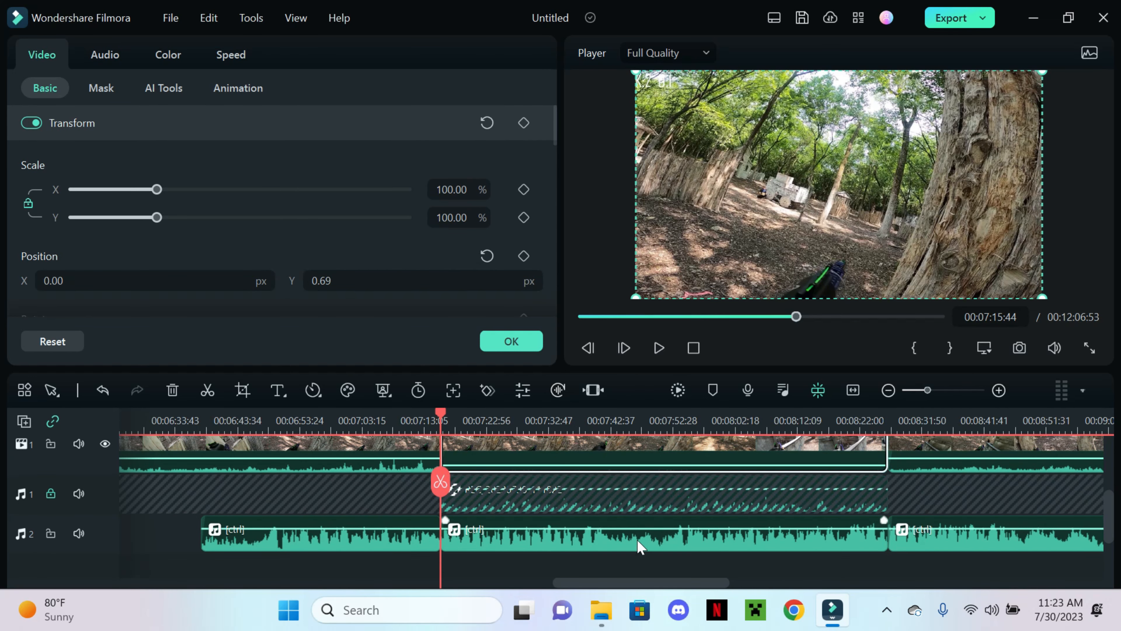
drag(391, 528, 399, 544)
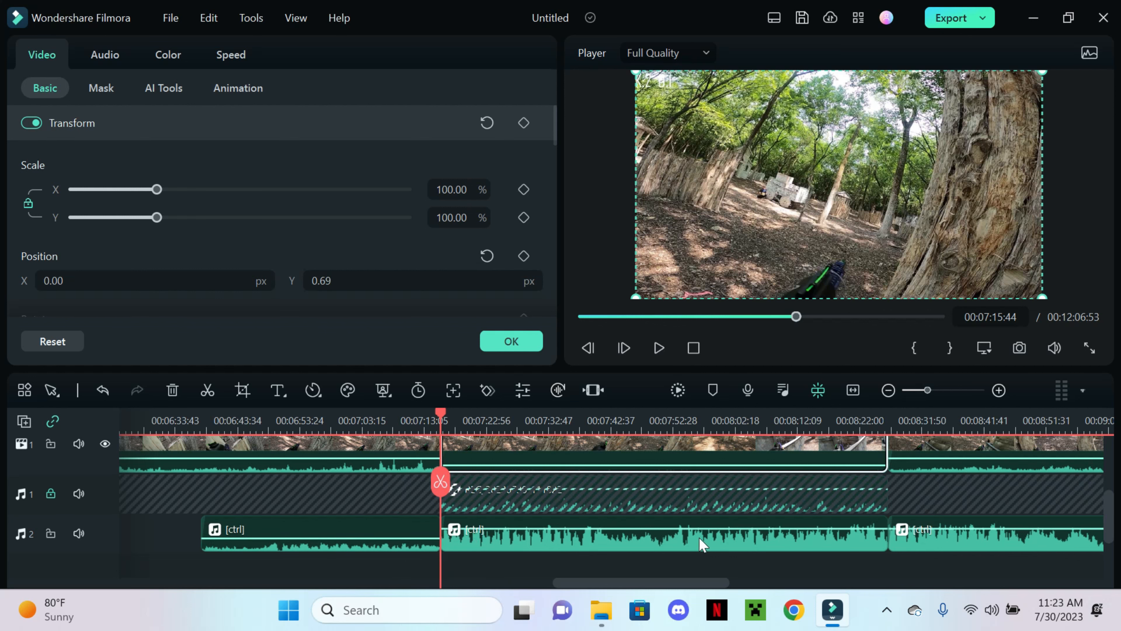
scroll(879, 503, right, 3)
scroll(878, 503, down, 1)
drag(890, 519, 892, 528)
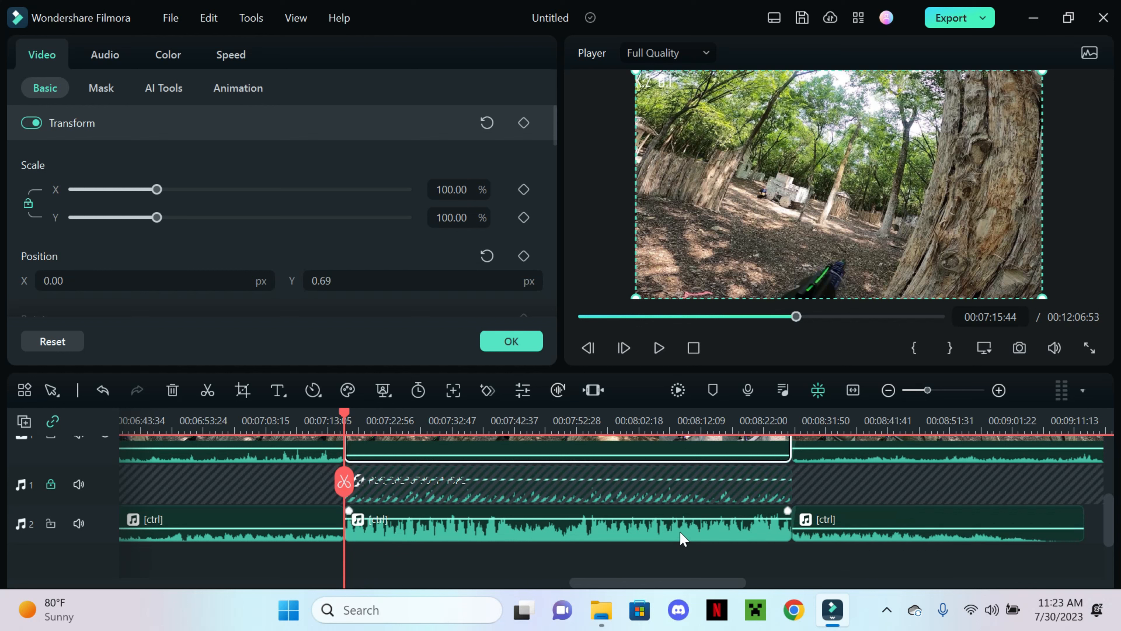
drag(545, 526, 548, 531)
scroll(549, 531, up, 1)
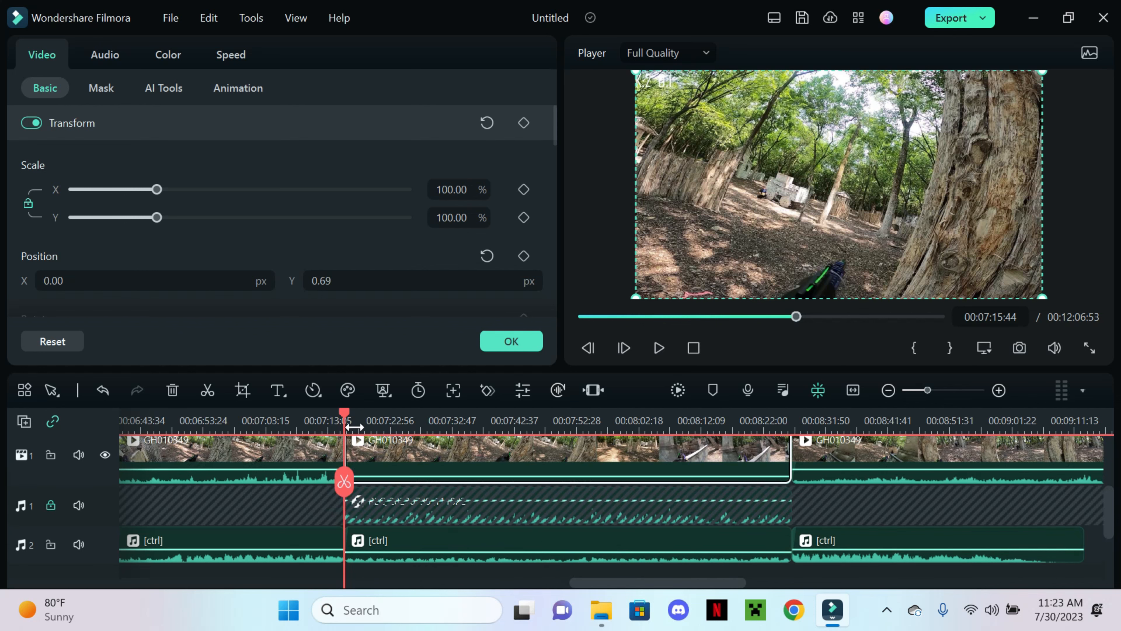
Step: Play the transitions between the three [ctrl] music segments at the recording's start and end, and review the resulting audio layout
drag(344, 417, 307, 417)
key(space)
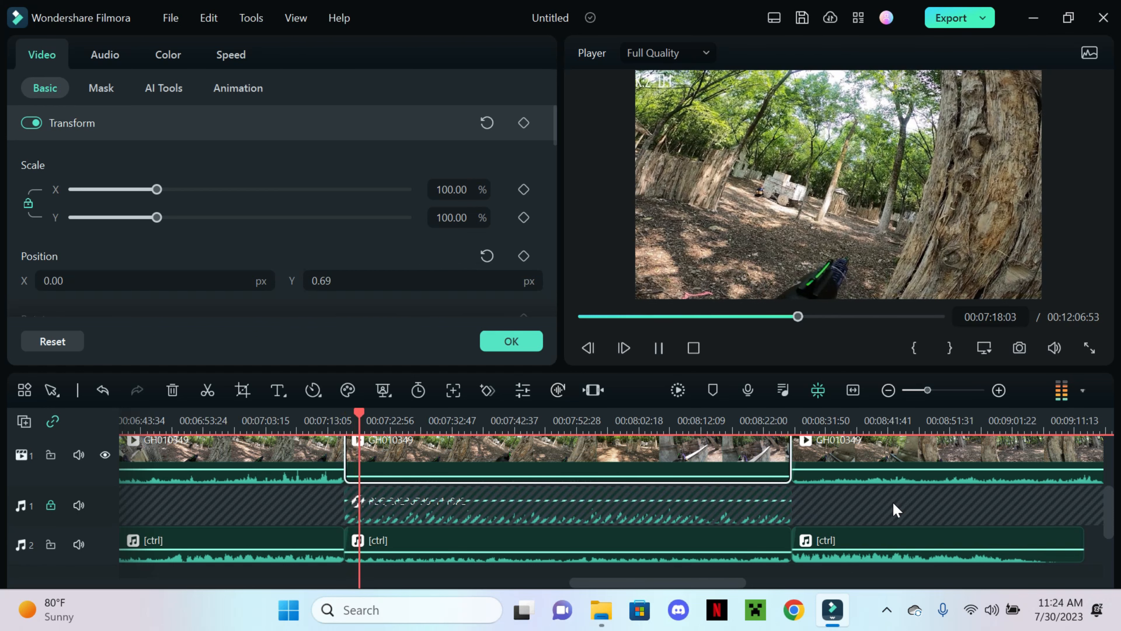
drag(368, 409, 783, 439)
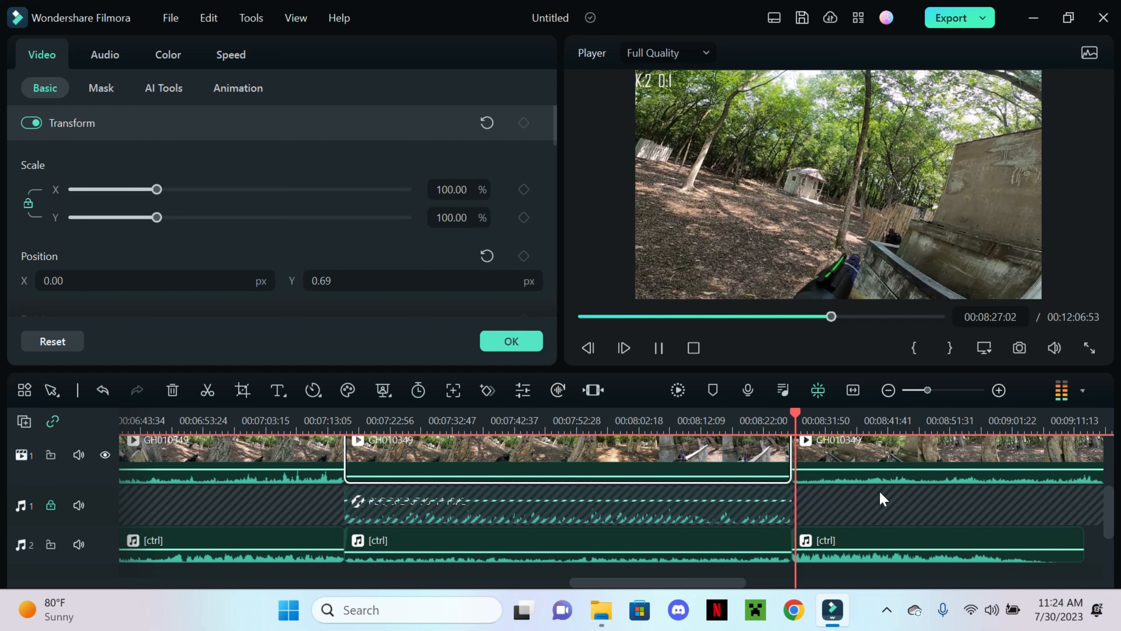
key(space)
click(888, 389)
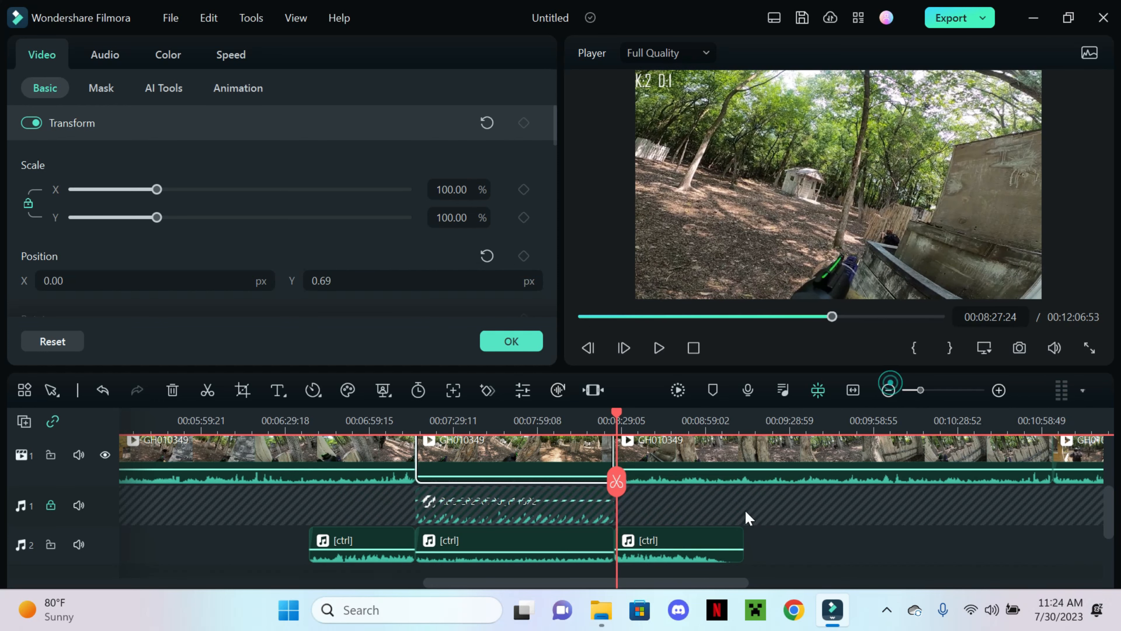
scroll(746, 514, up, 1)
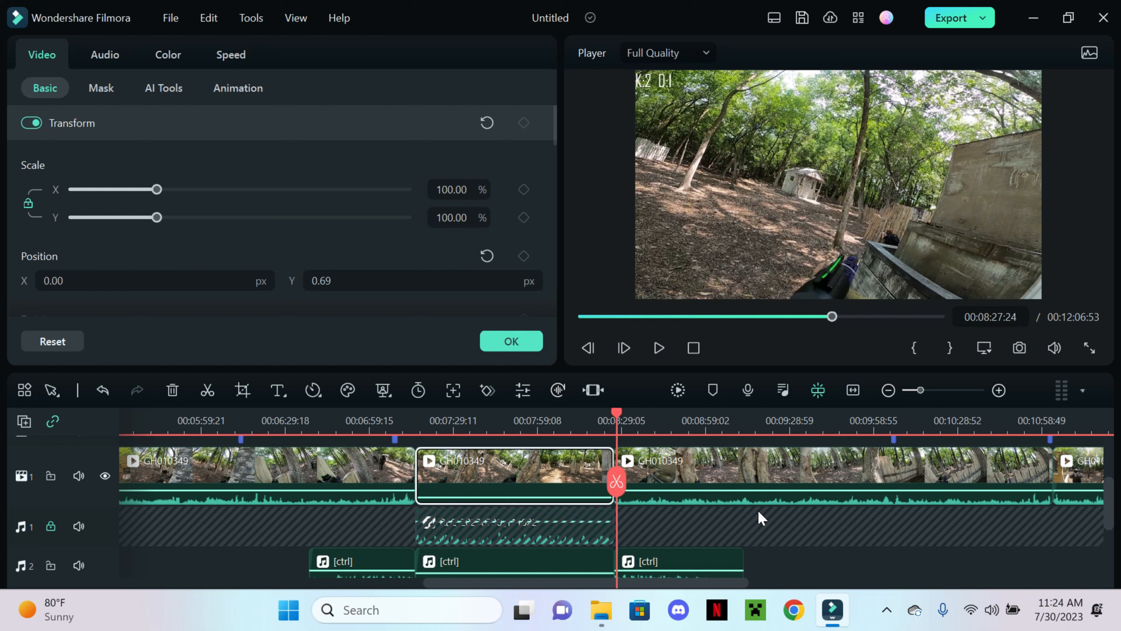
scroll(780, 523, down, 1)
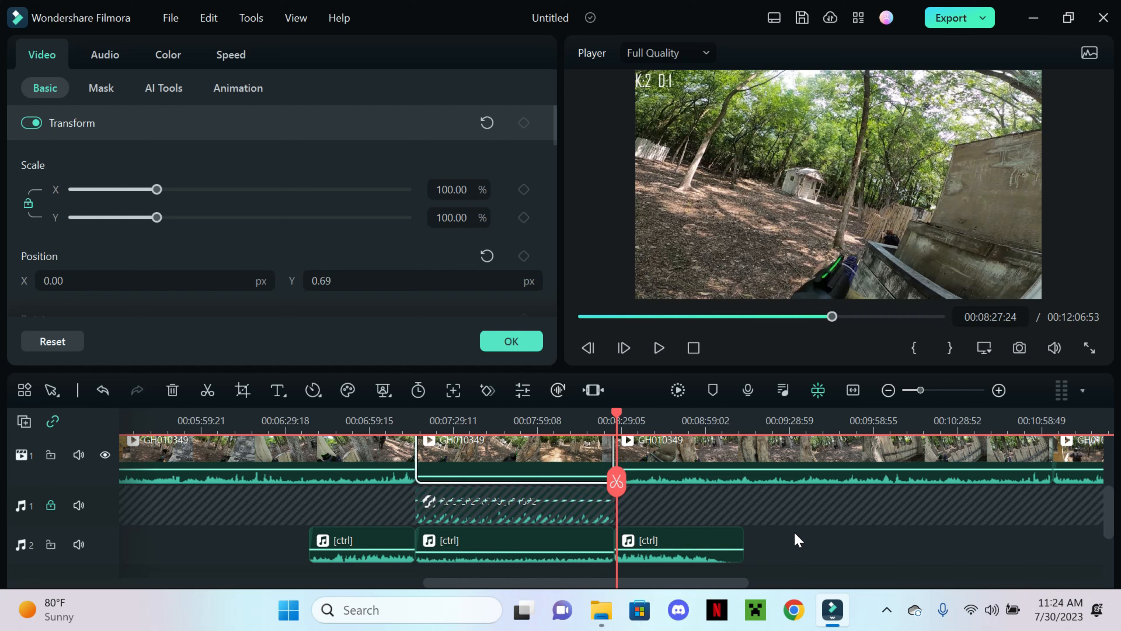
click(512, 341)
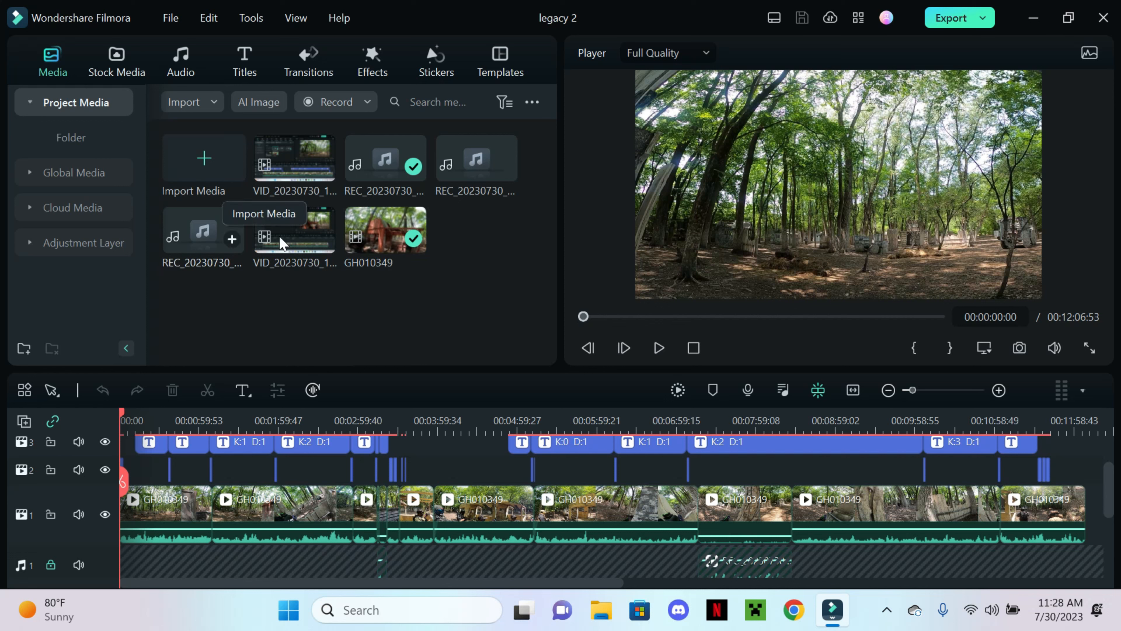
Step: Import the 20230723_155359 video from the Video Projects folder into the project media without creating a proxy file
click(220, 157)
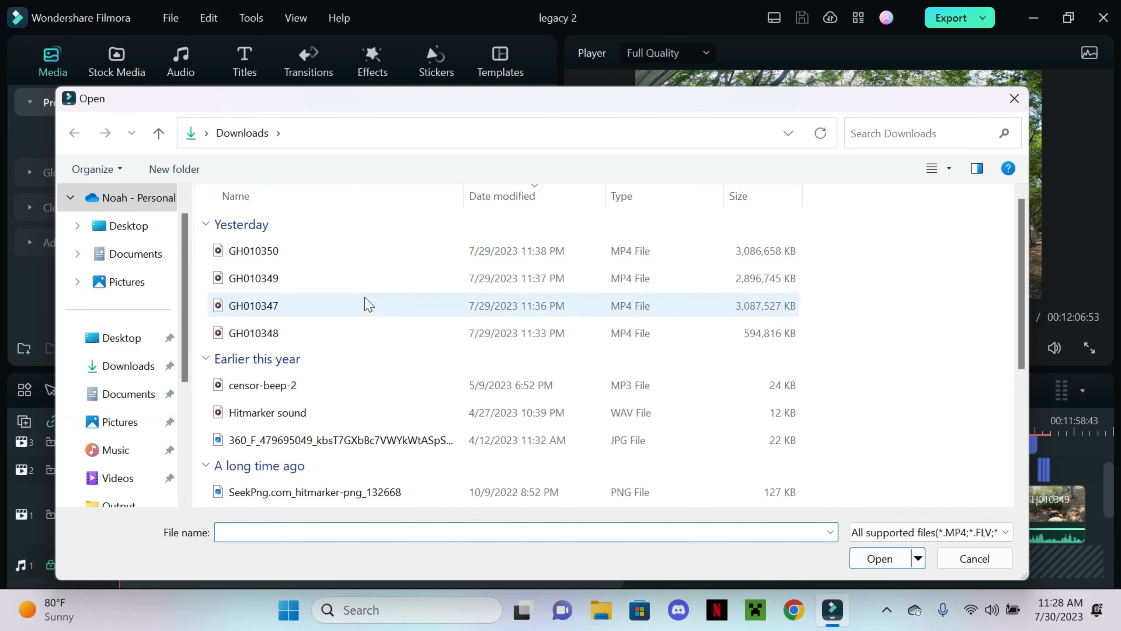
scroll(293, 283, down, 2)
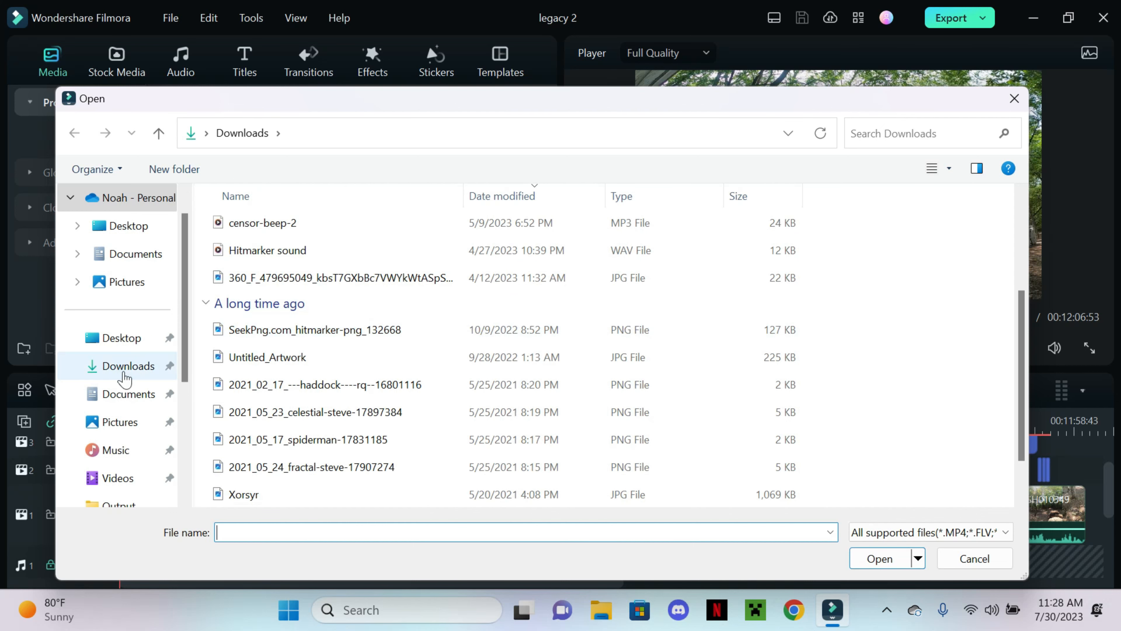
scroll(114, 375, down, 1)
click(141, 477)
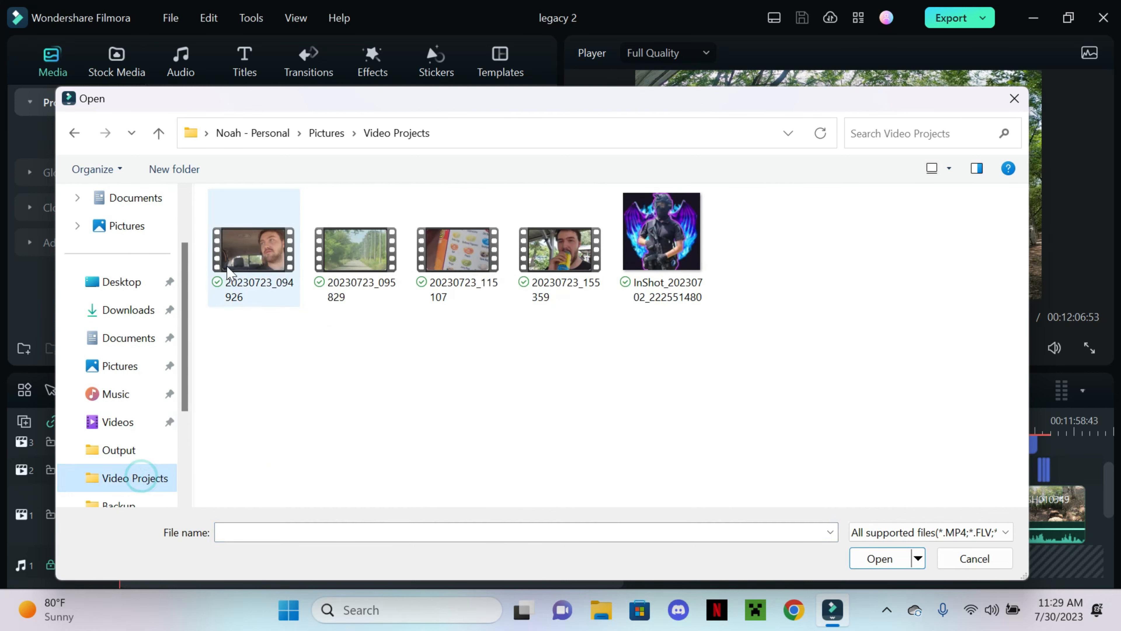
click(568, 259)
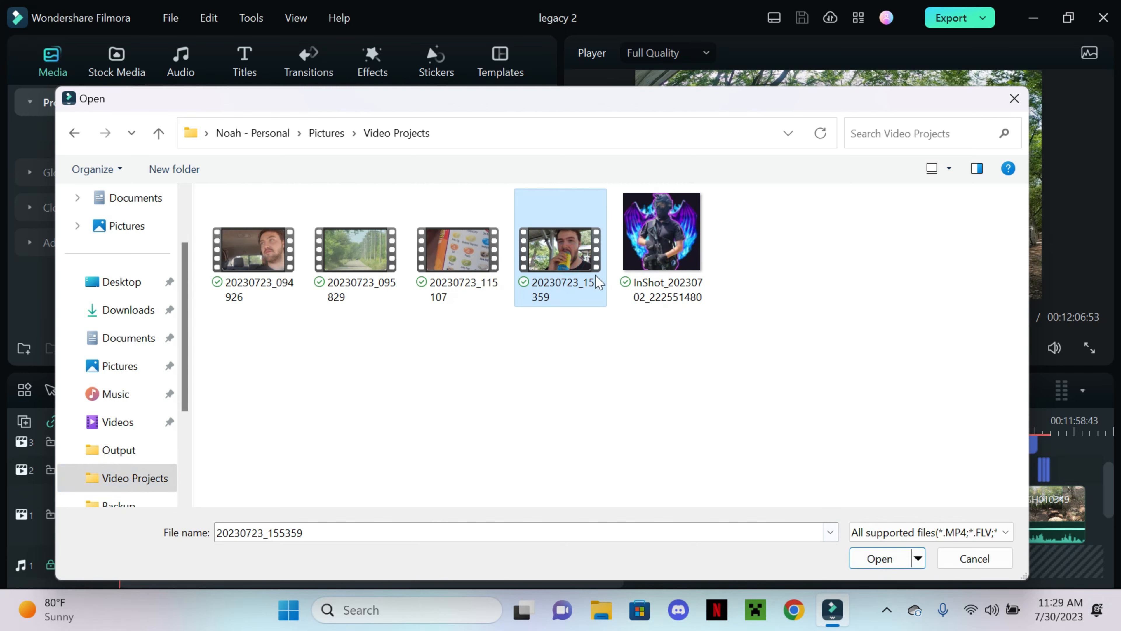
click(883, 572)
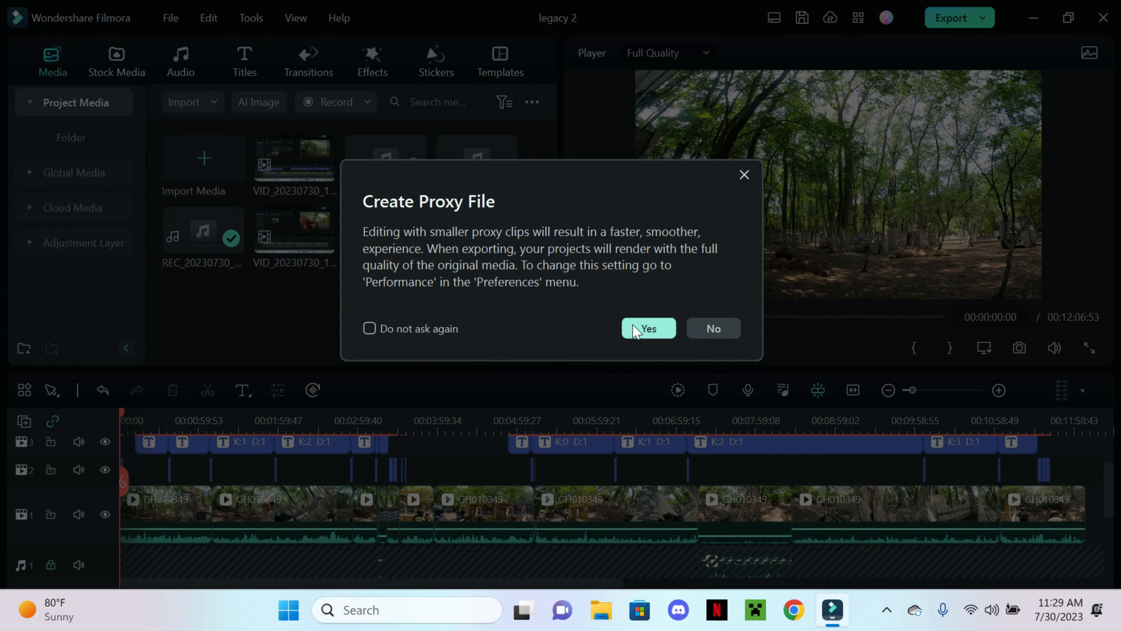
click(713, 328)
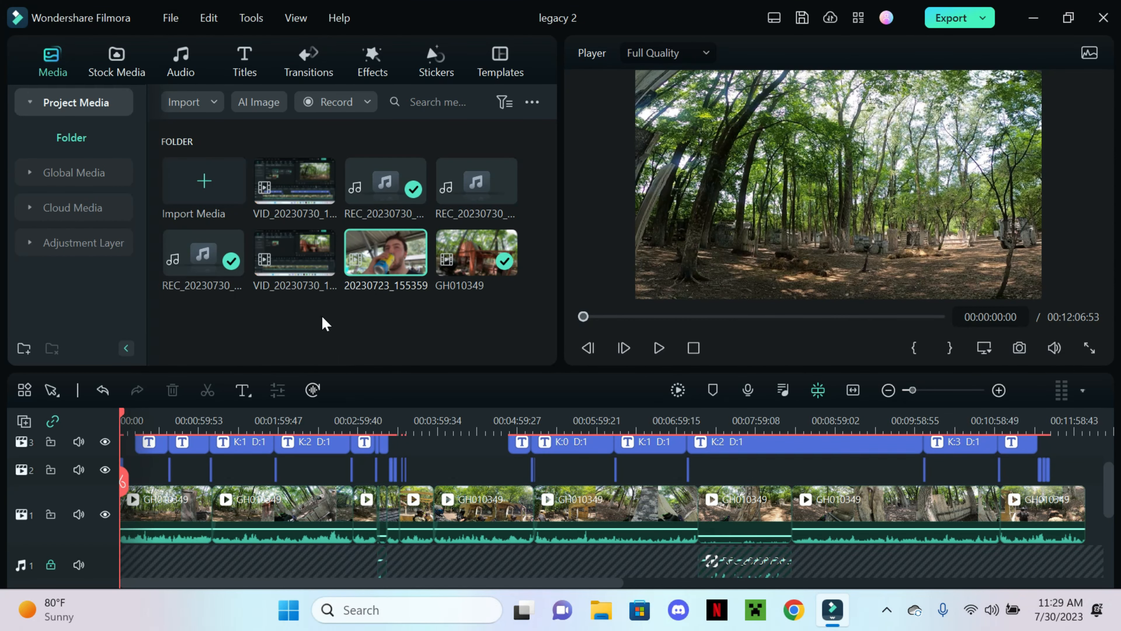
Step: Insert the 20230723_155359 clip at the start of the first video track, matching the project settings to the media at 3840 x 2160 30fps
click(999, 390)
click(999, 390)
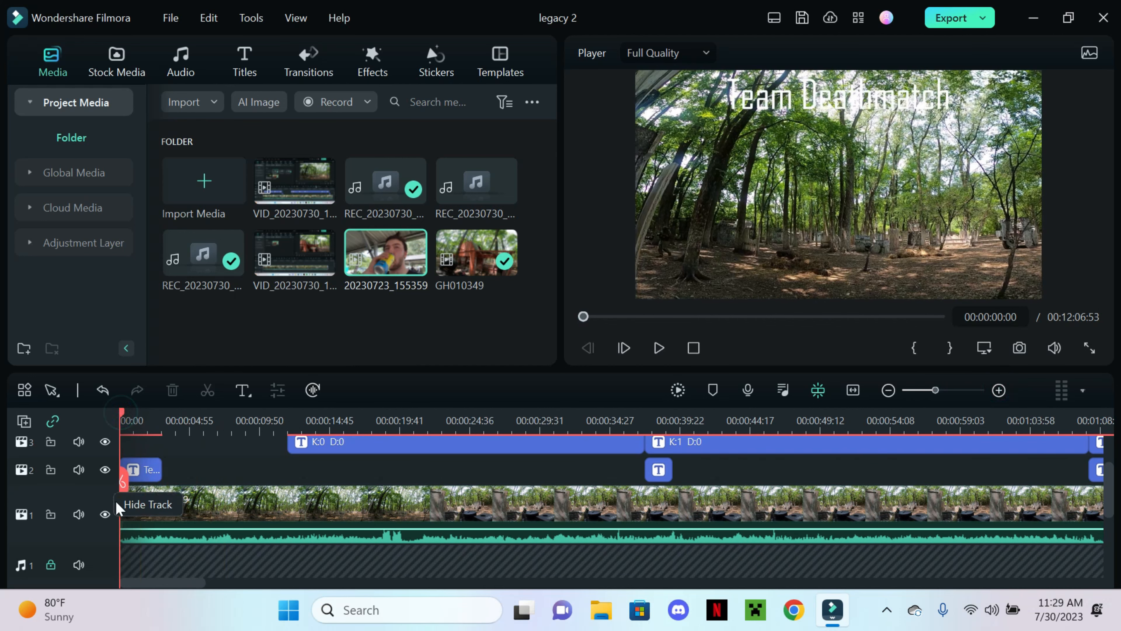
click(416, 264)
click(443, 283)
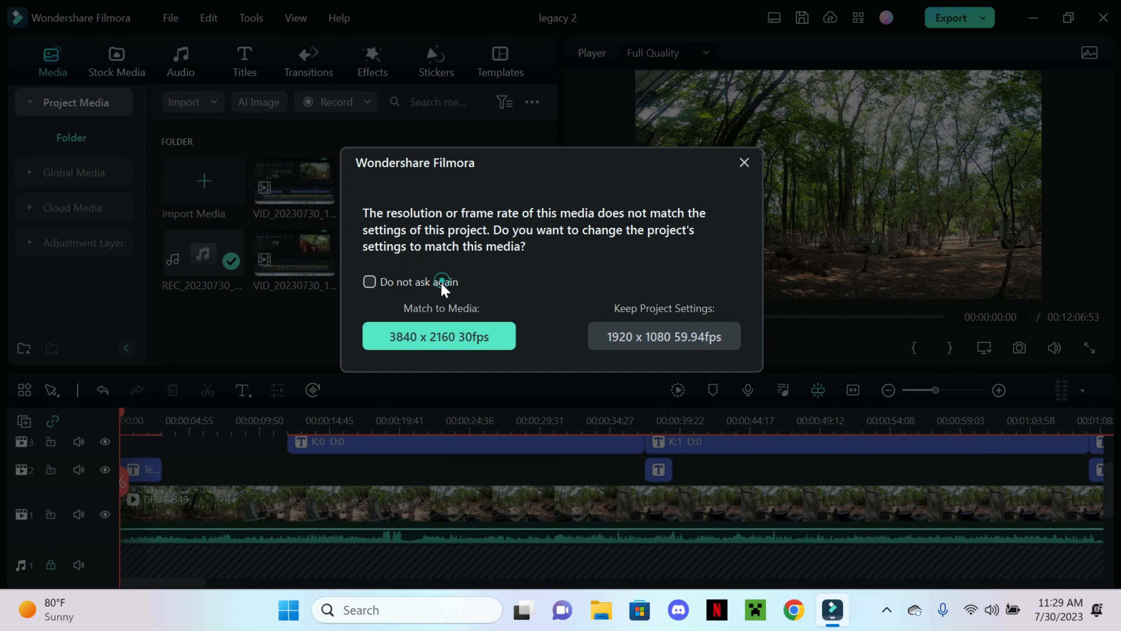
click(441, 285)
click(467, 340)
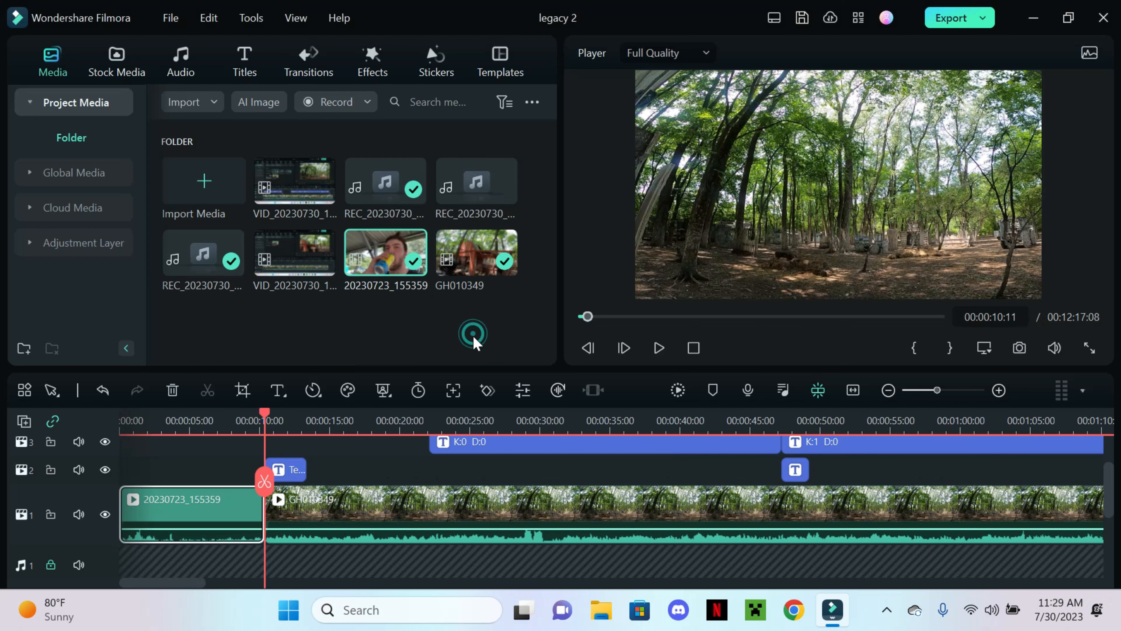
Step: Play the timeline from the beginning through the 20230723_155359 clip into the GH010349 footage
key(Home)
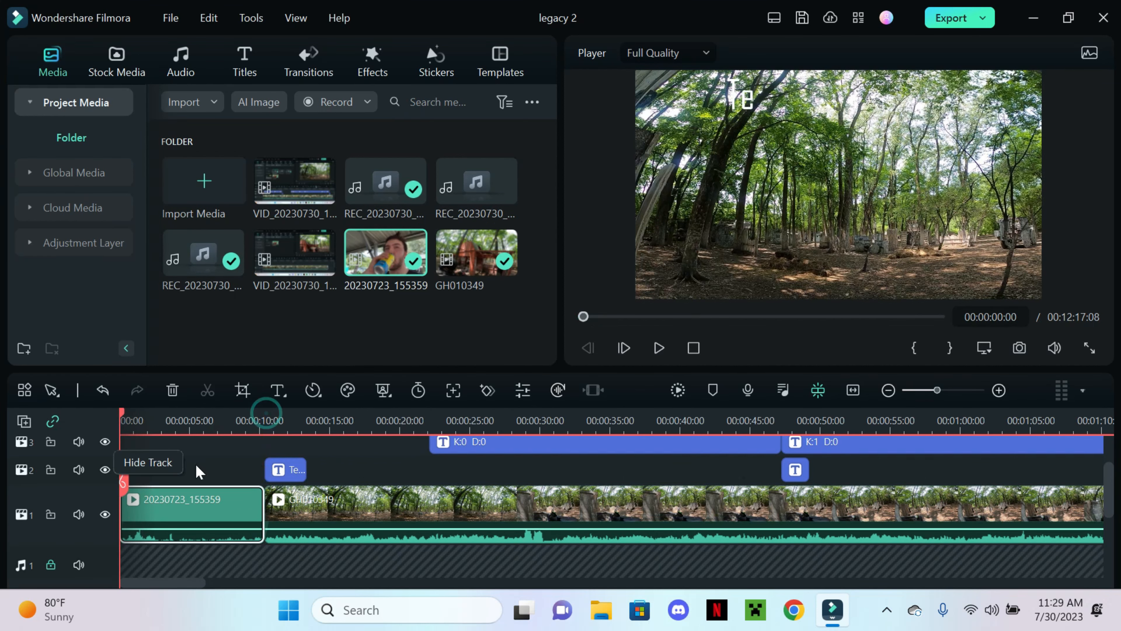
key(space)
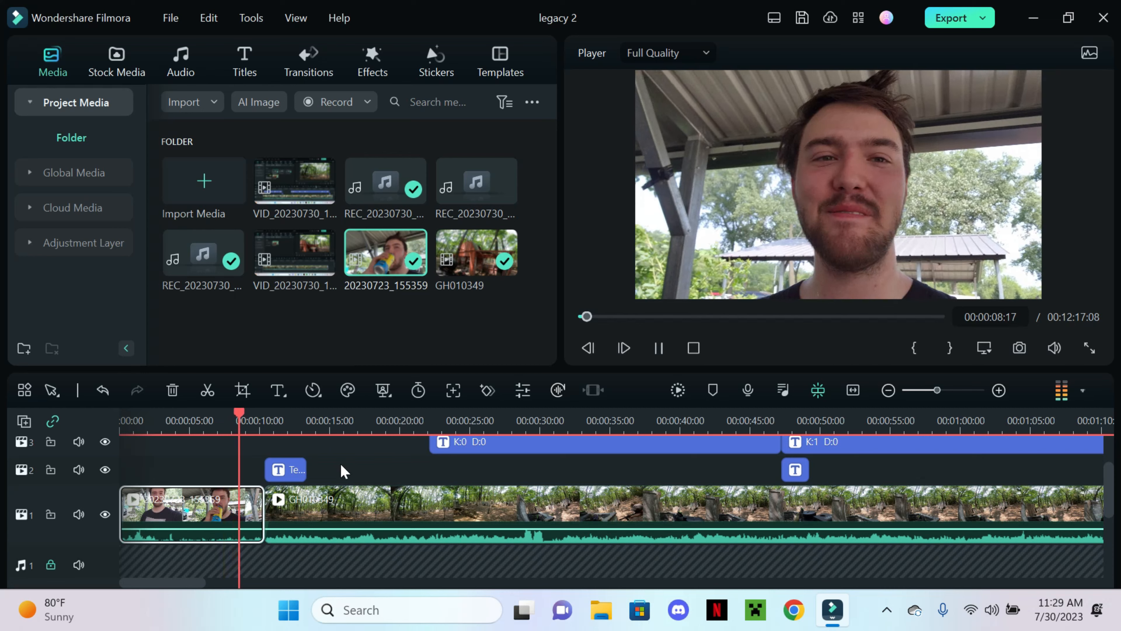
key(space)
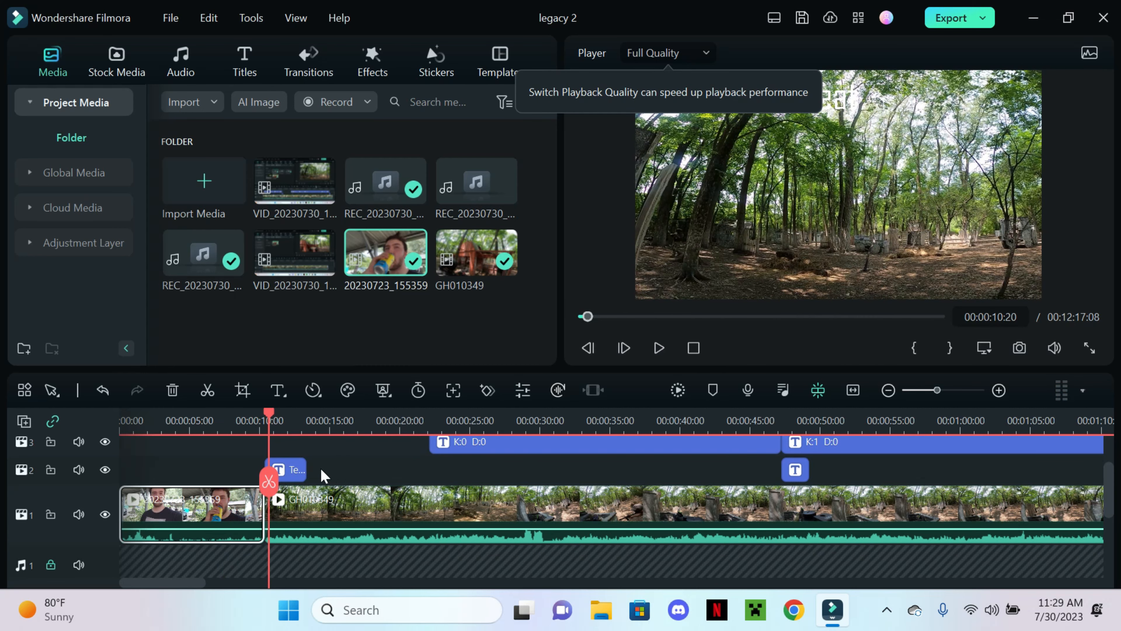
scroll(353, 483, up, 2)
scroll(345, 485, down, 2)
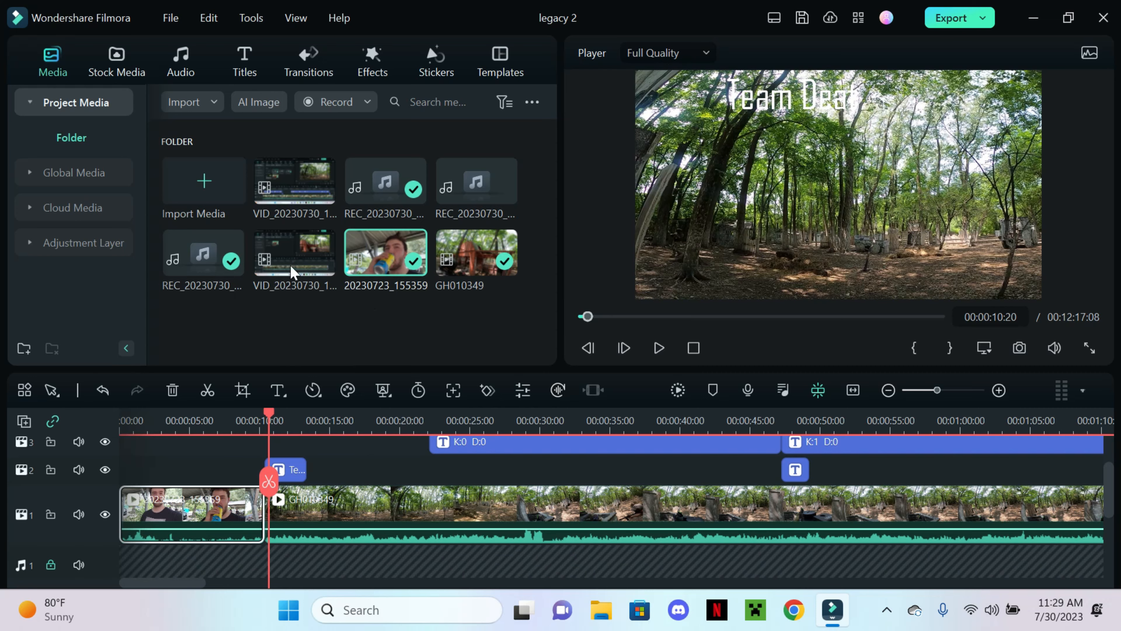
Step: Import the InShot_20230702_222551480 image from the Video Projects folder into the project media
click(214, 188)
click(661, 234)
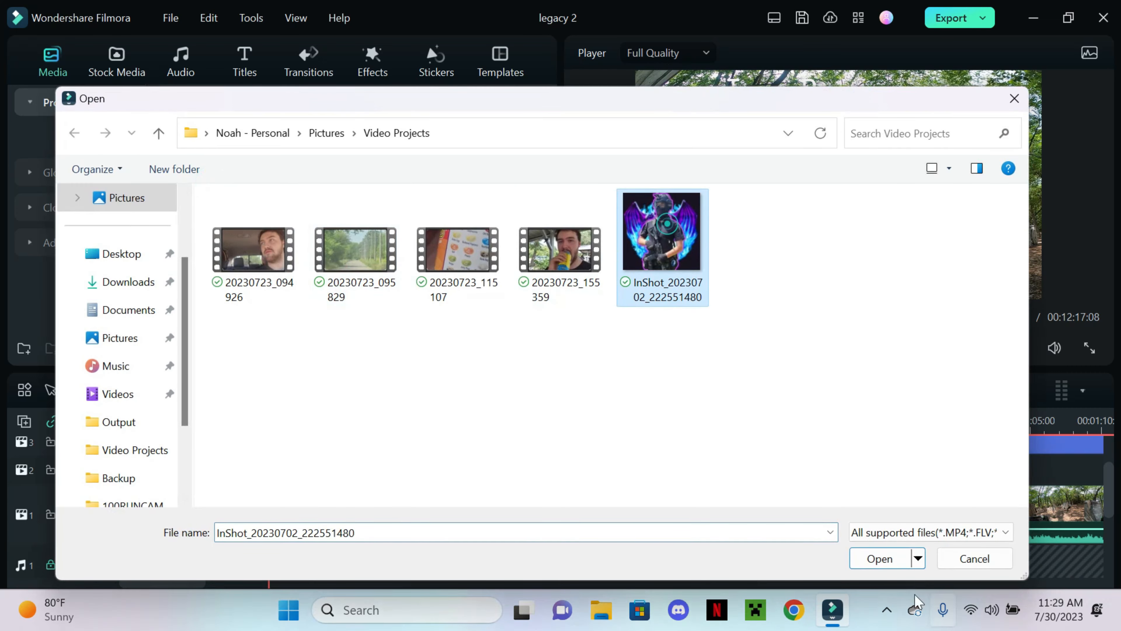
click(879, 558)
Step: Place the InShot image after the Team Deathmatch title on the second video track, shrunk to about half size in the frame's upper-right corner
drag(211, 322, 340, 475)
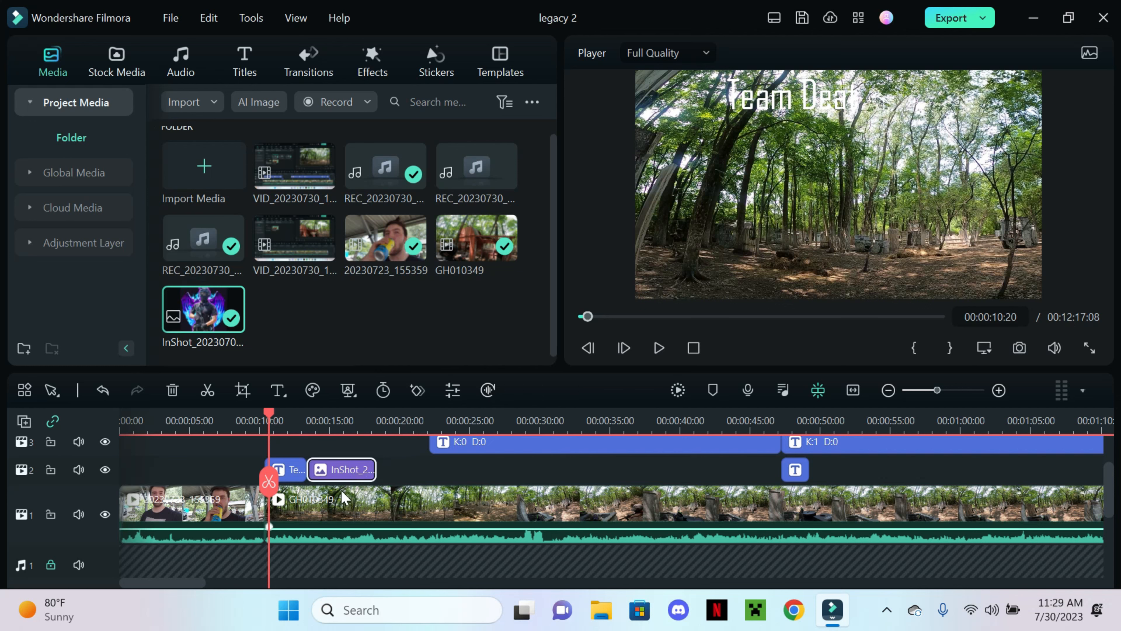
key(space)
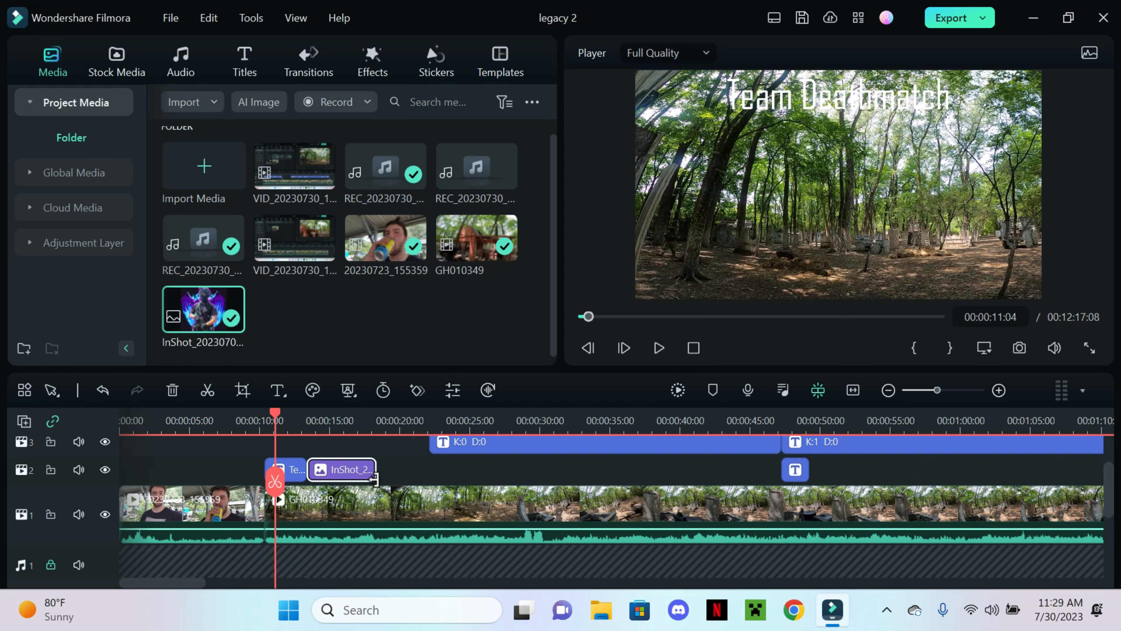
key(space)
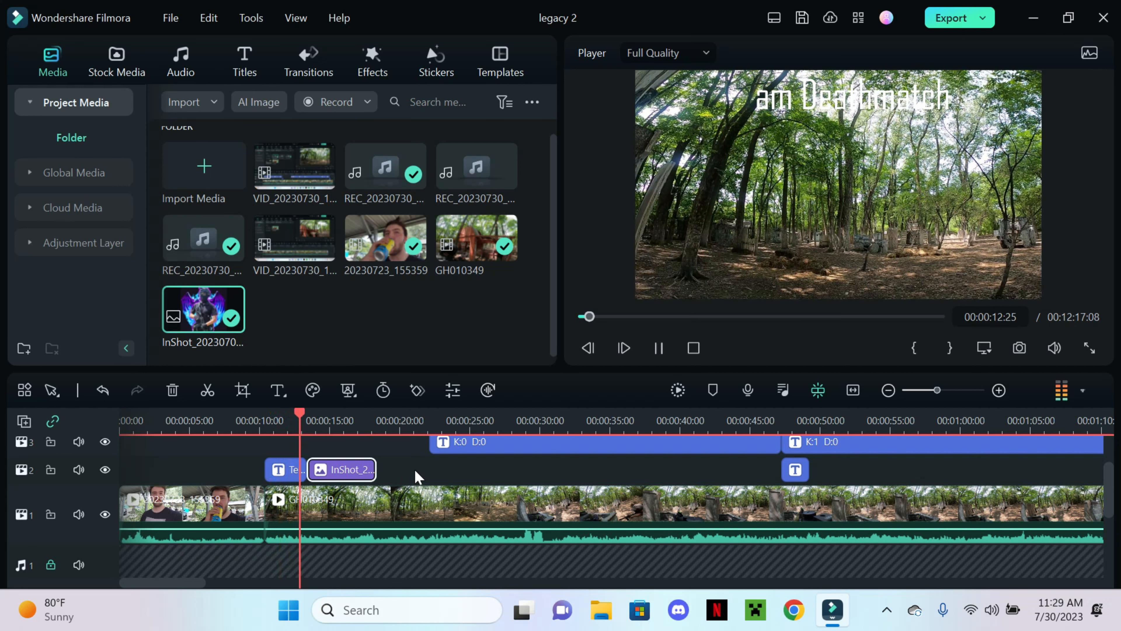
key(space)
click(793, 193)
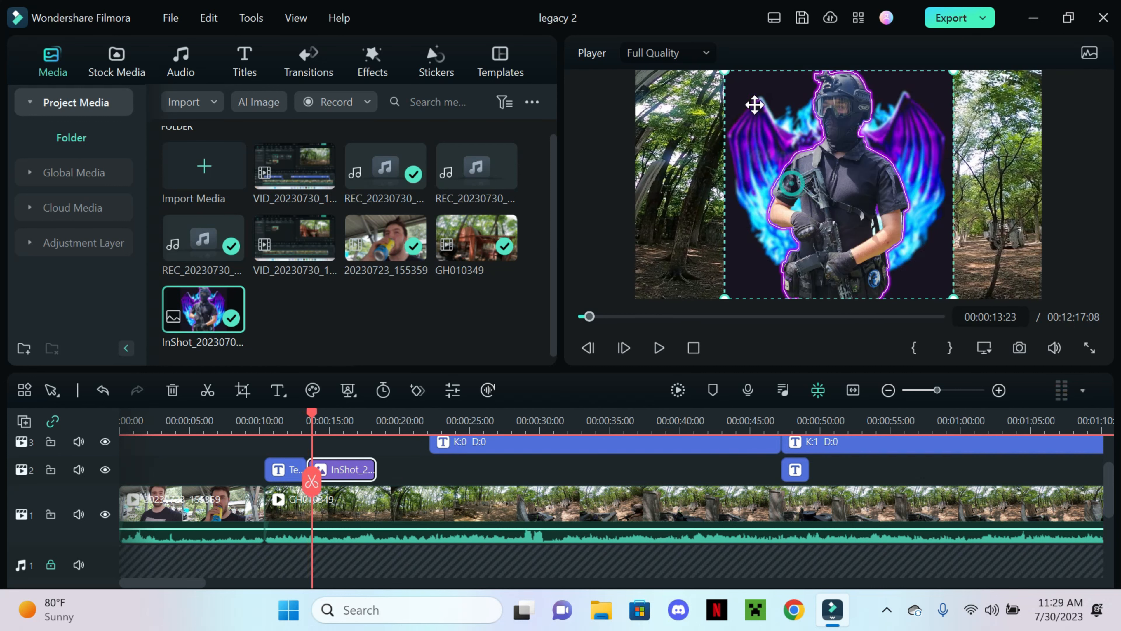
drag(725, 72, 838, 186)
drag(878, 223, 966, 106)
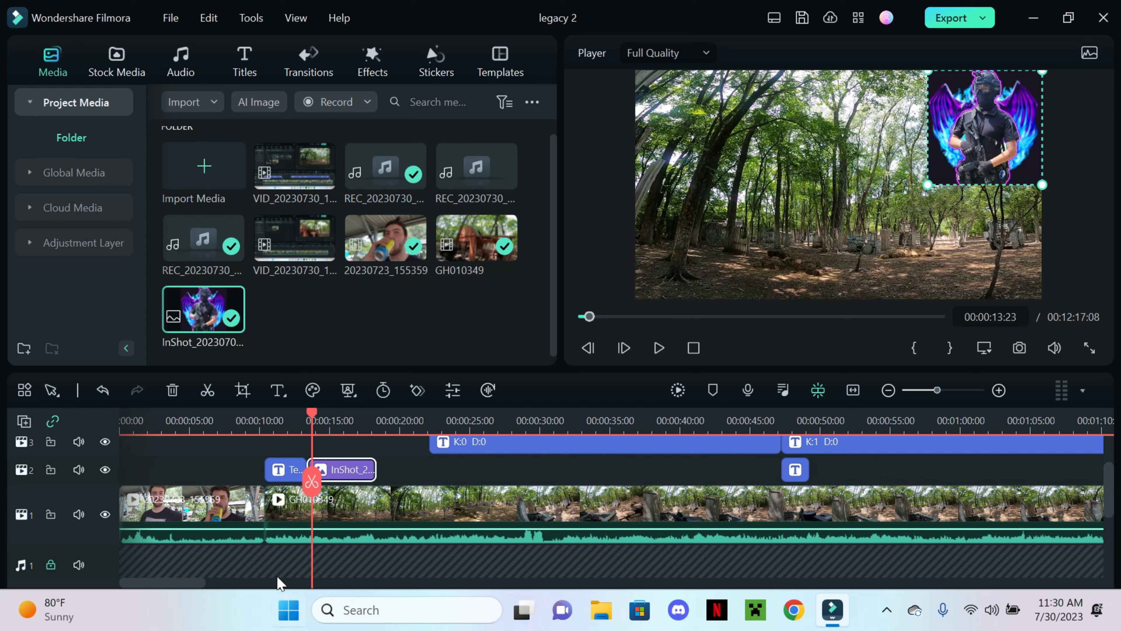
Step: Delete the InShot image clip from the second video track
click(172, 390)
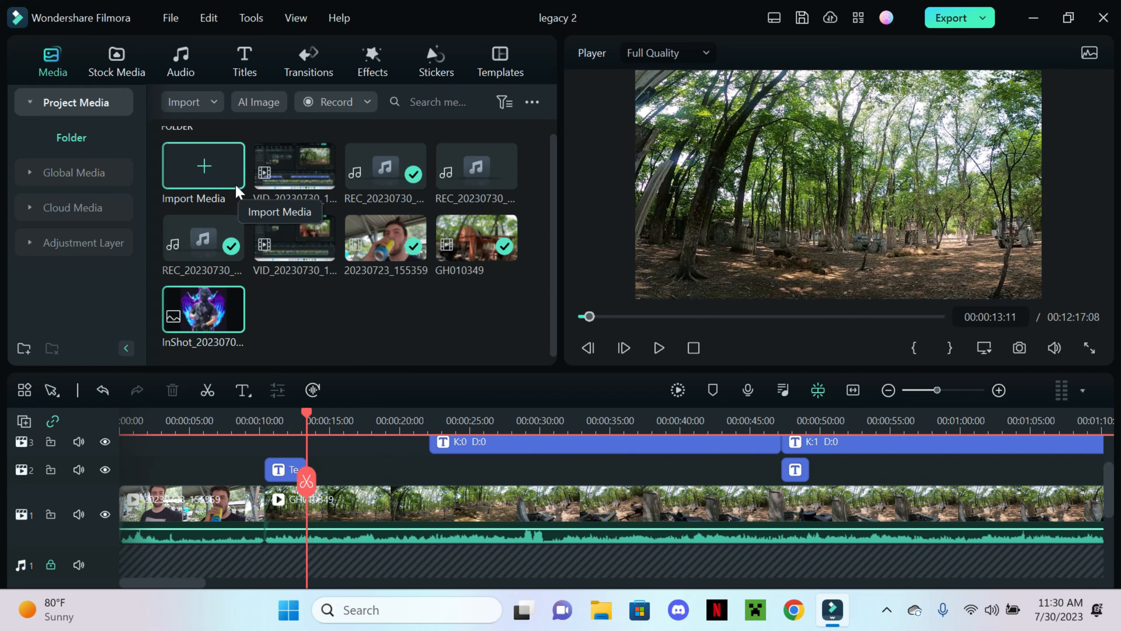
click(225, 190)
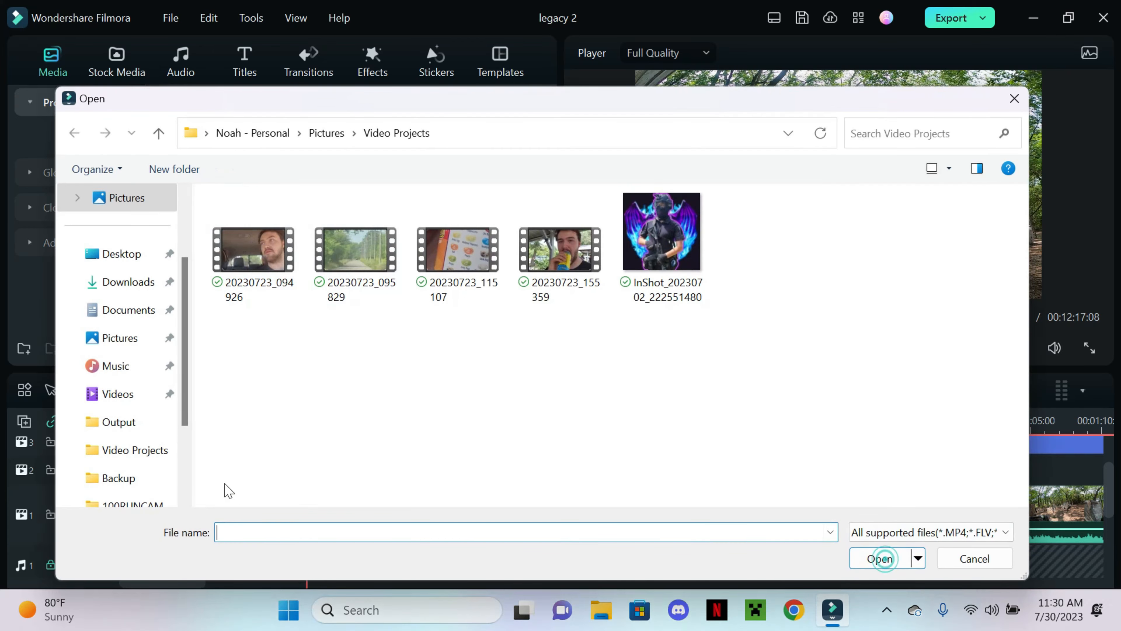
click(1014, 98)
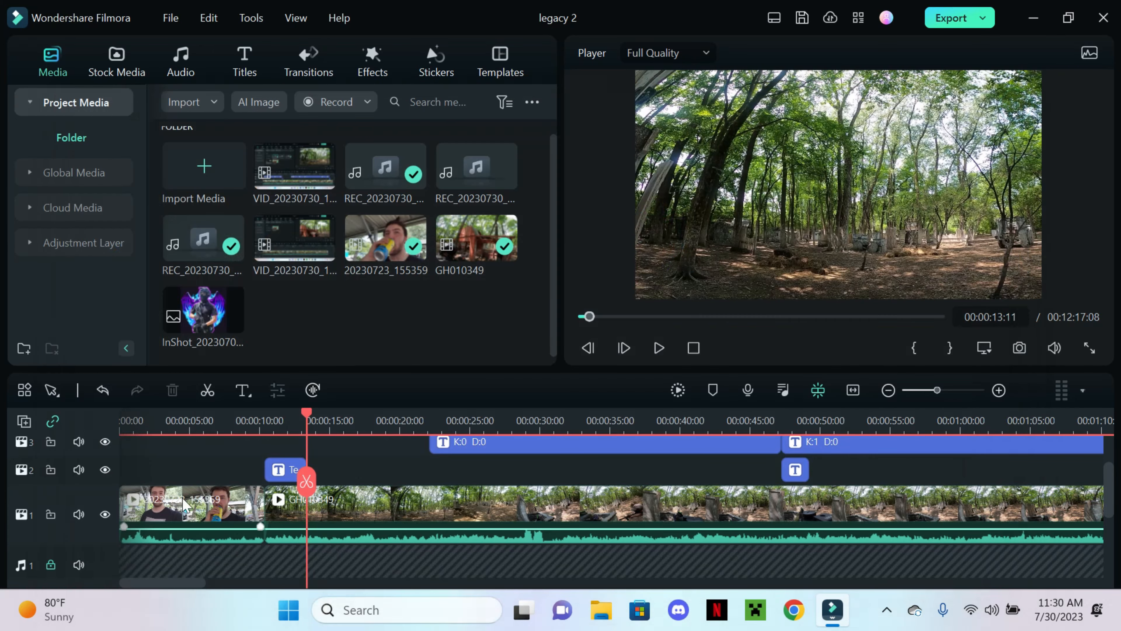
Step: Move the 20230723_155359 clip to the third video track above the start of the GH010349 footage and preview it
drag(190, 505, 344, 507)
scroll(347, 534, up, 1)
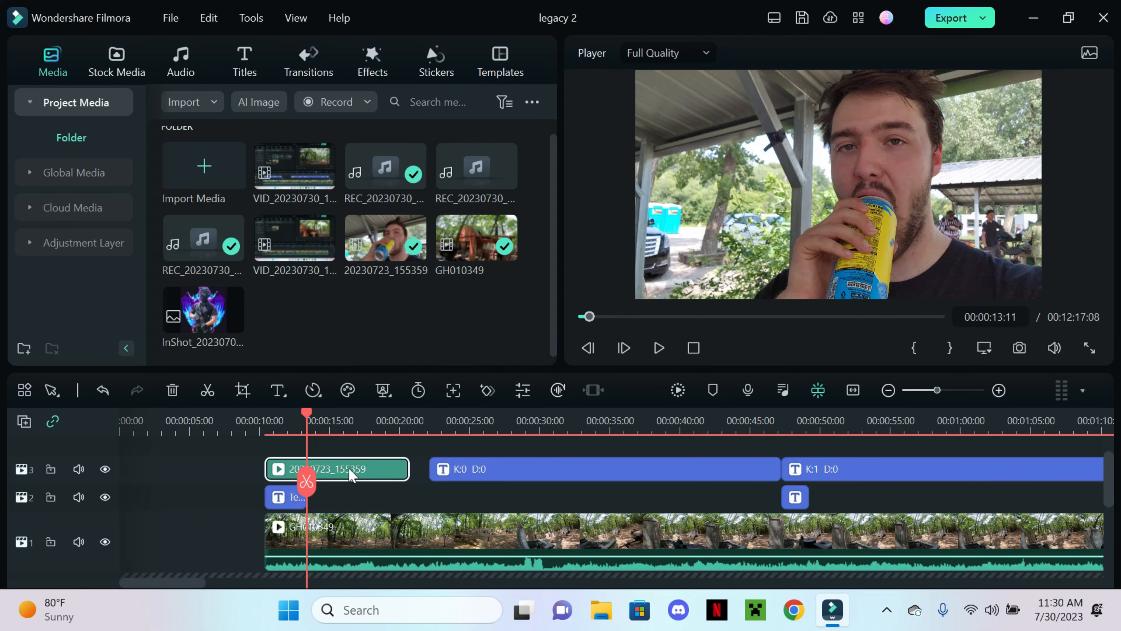
drag(308, 421, 287, 437)
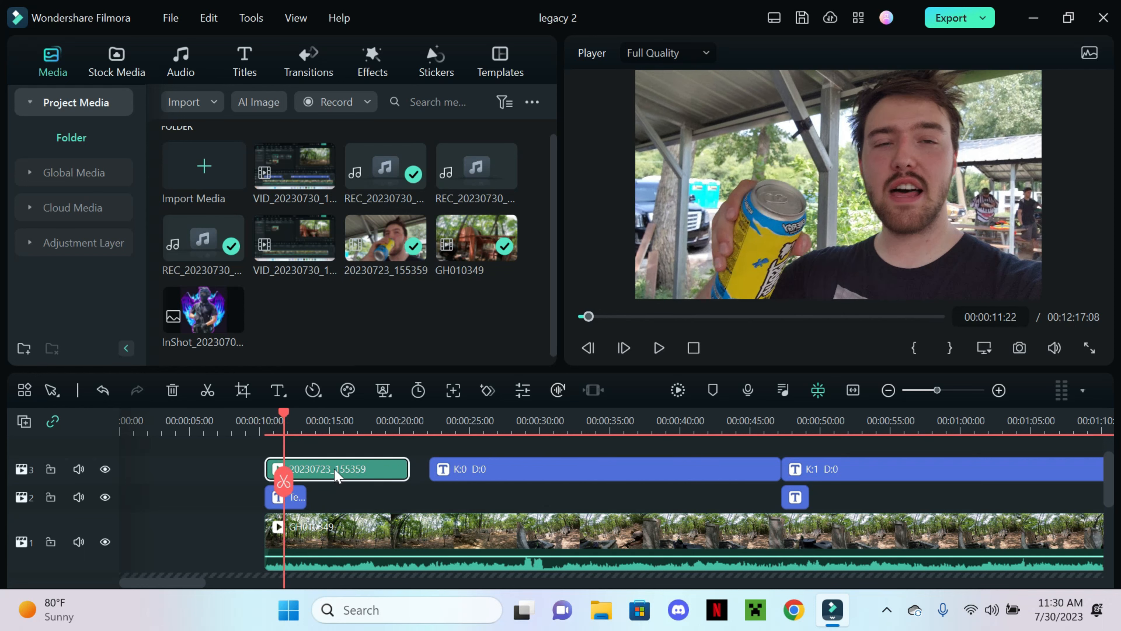
key(space)
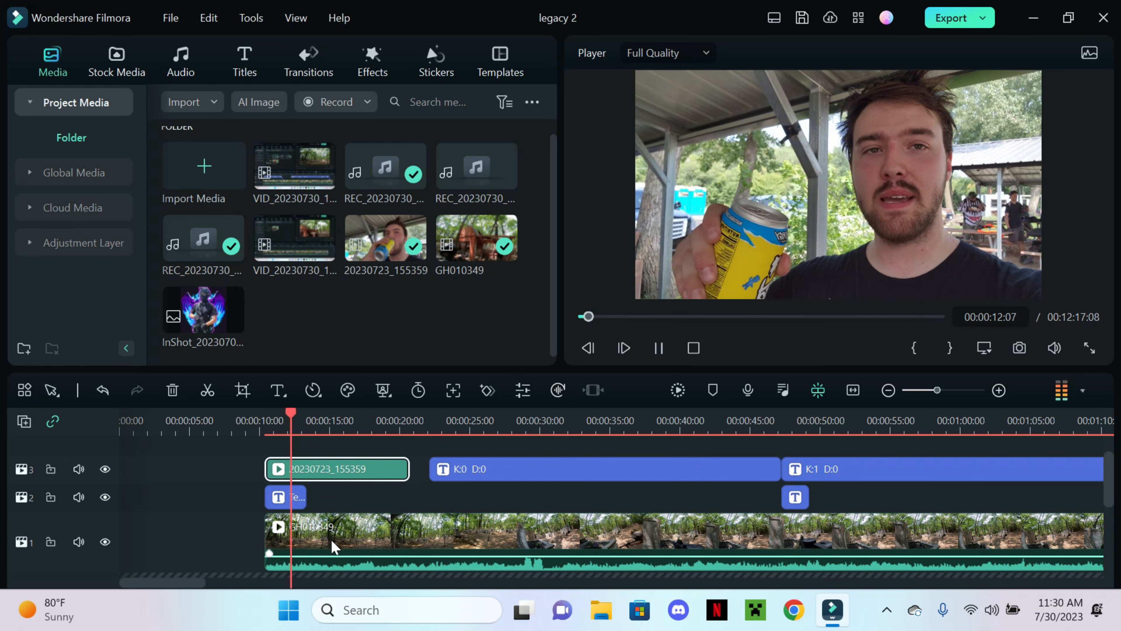
key(space)
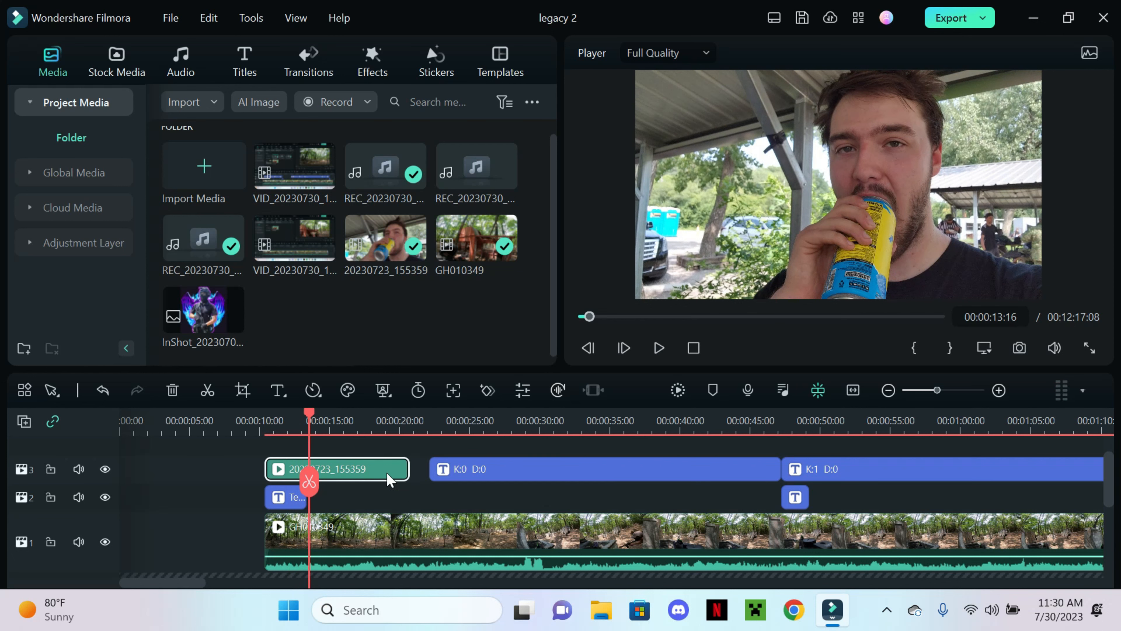
Step: Shrink the 20230723_155359 overlay to about half size, move it to the frame's upper-right corner, and play the picture-in-picture
right_click(366, 473)
click(397, 433)
double_click(366, 467)
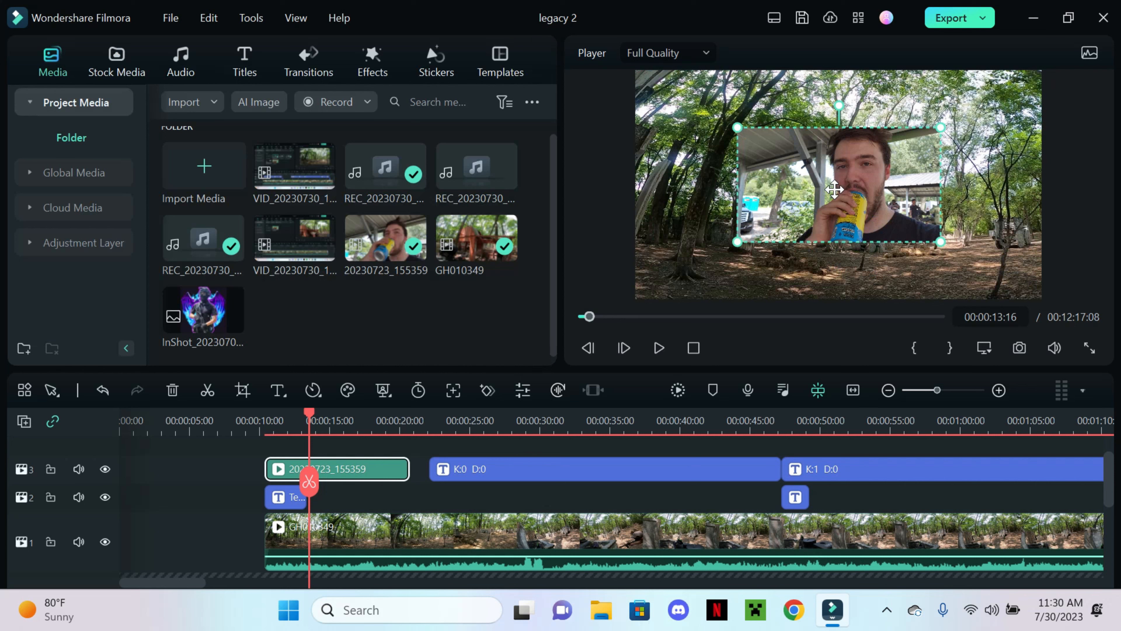
drag(825, 187, 937, 127)
click(276, 420)
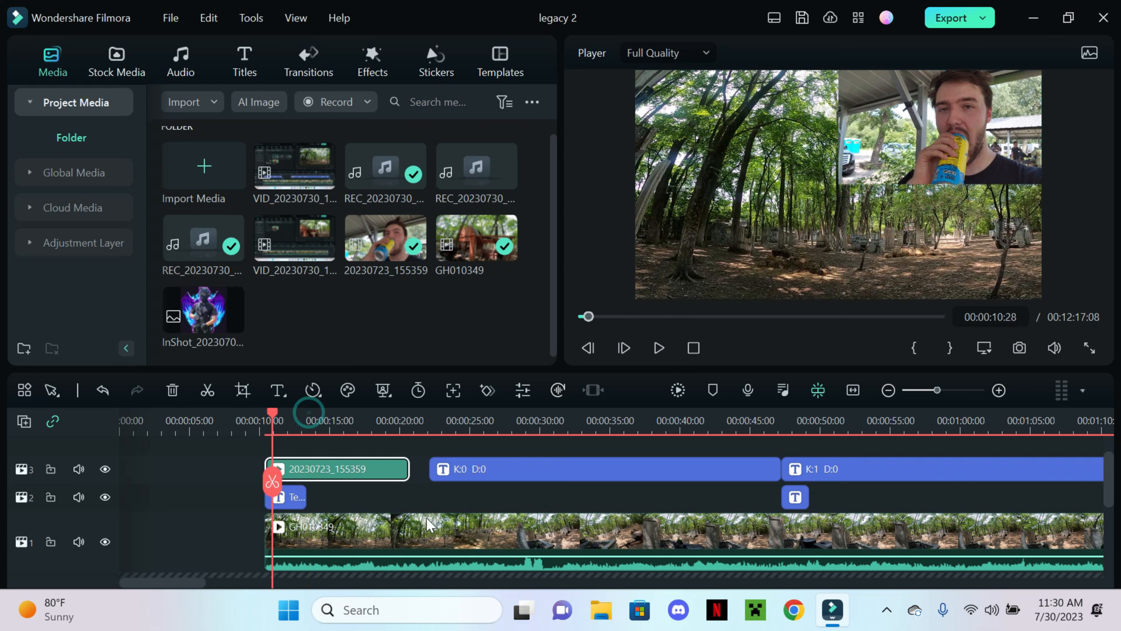
key(space)
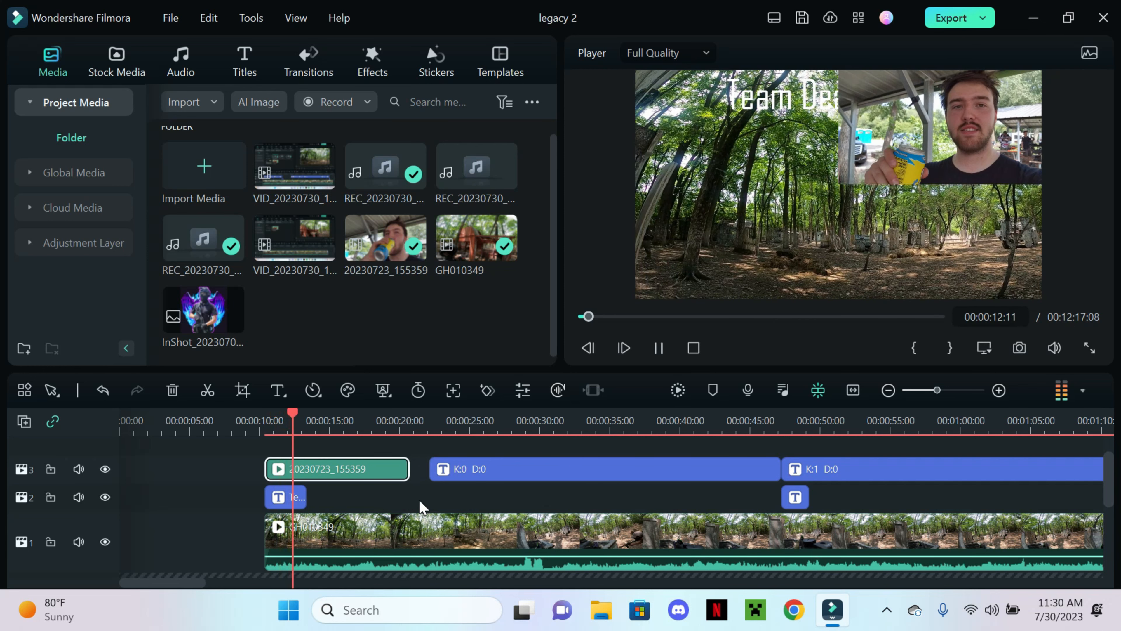